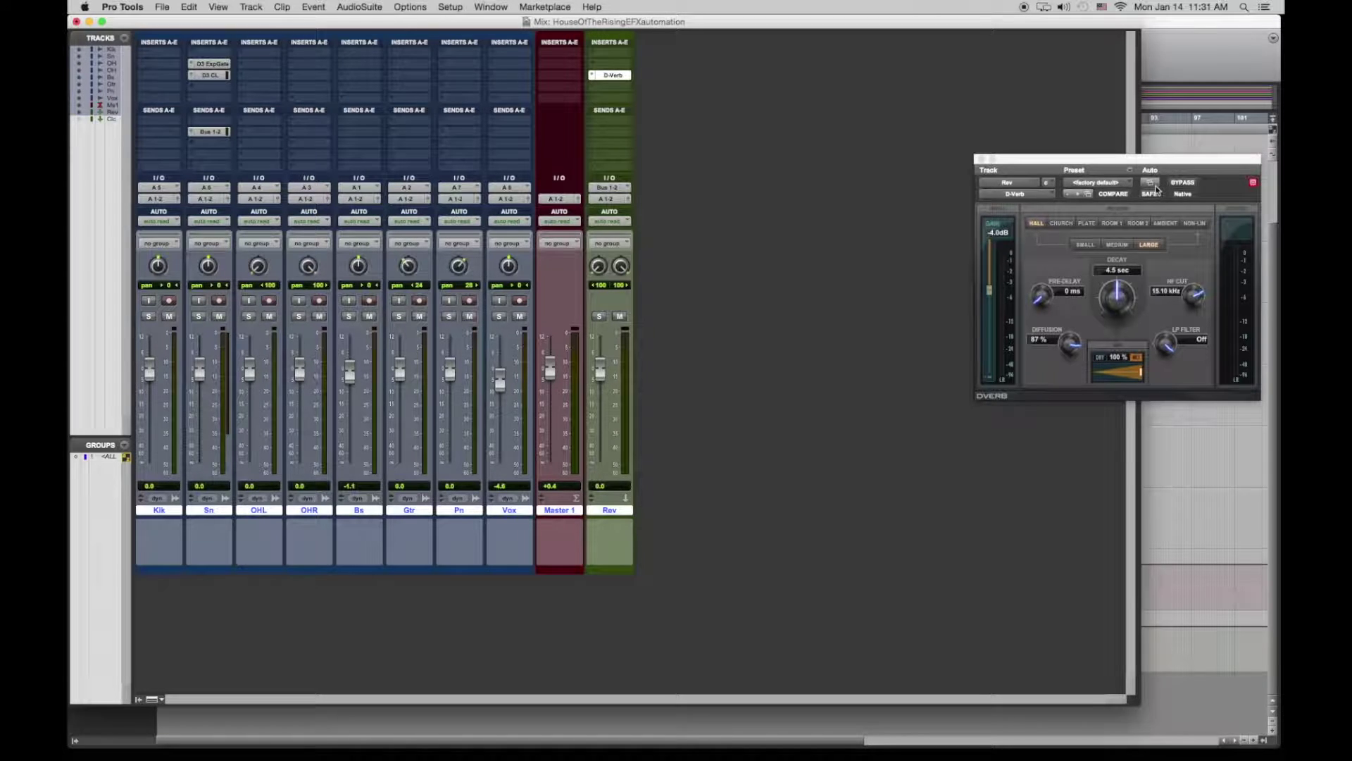
Enable the Decay parameter for automation in the D-Verb plug-in on the Rev track.
{"action": "left_click", "coordinate": [1152, 184]}
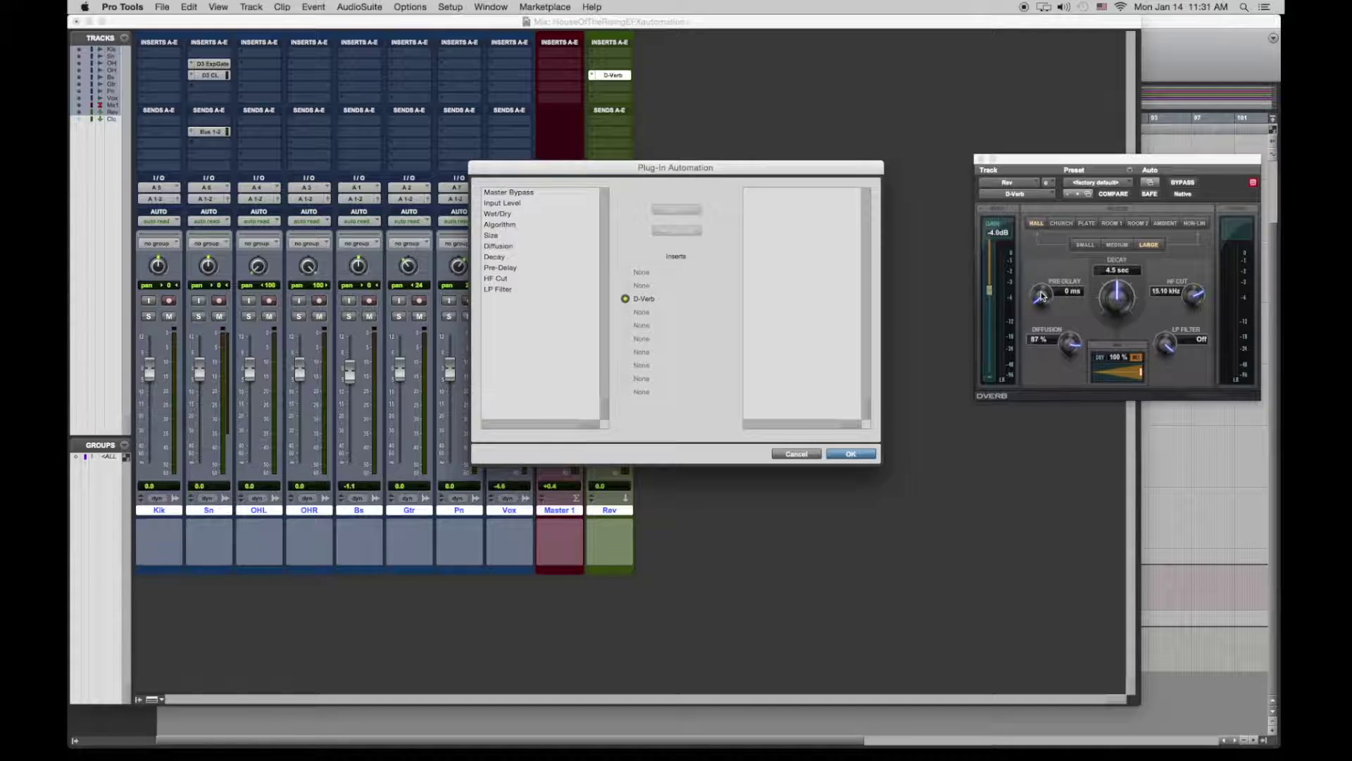
{"action": "left_click", "coordinate": [496, 257]}
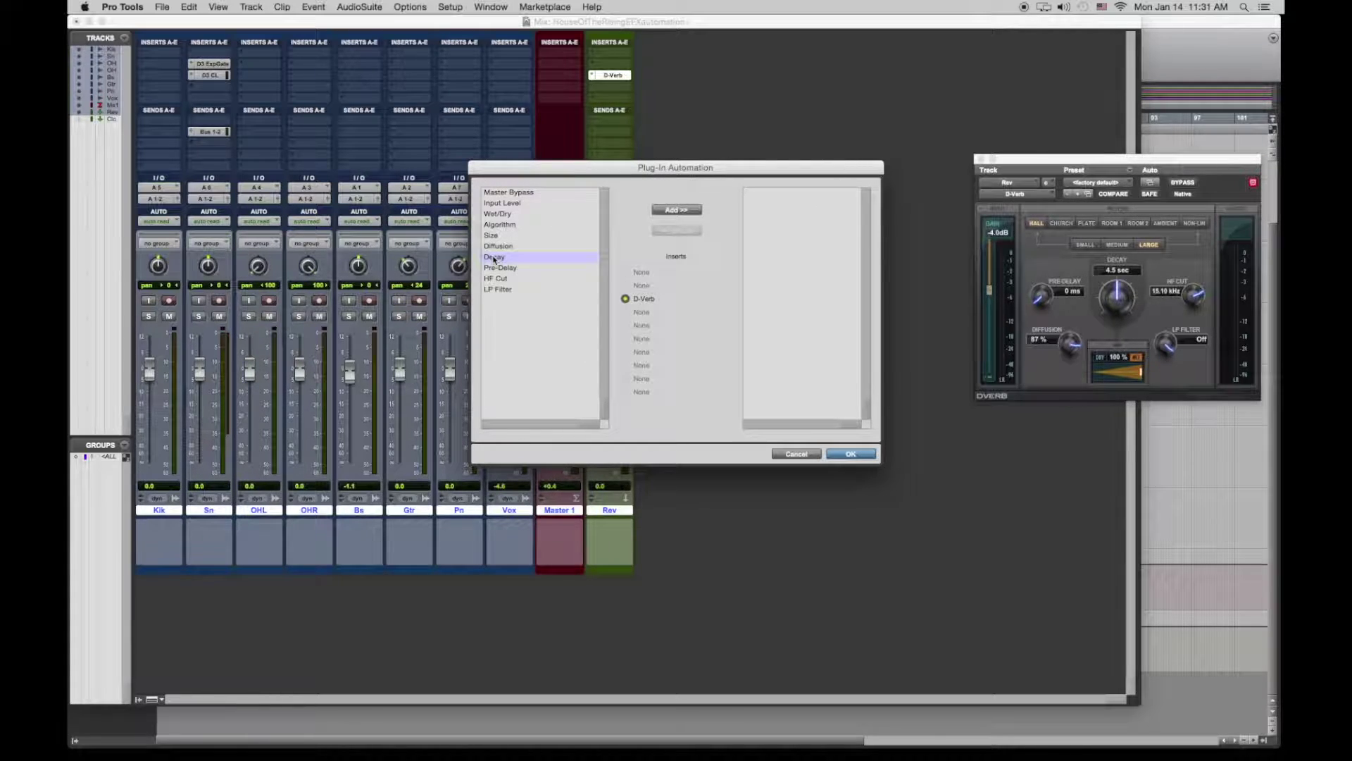
{"action": "left_click", "coordinate": [667, 210]}
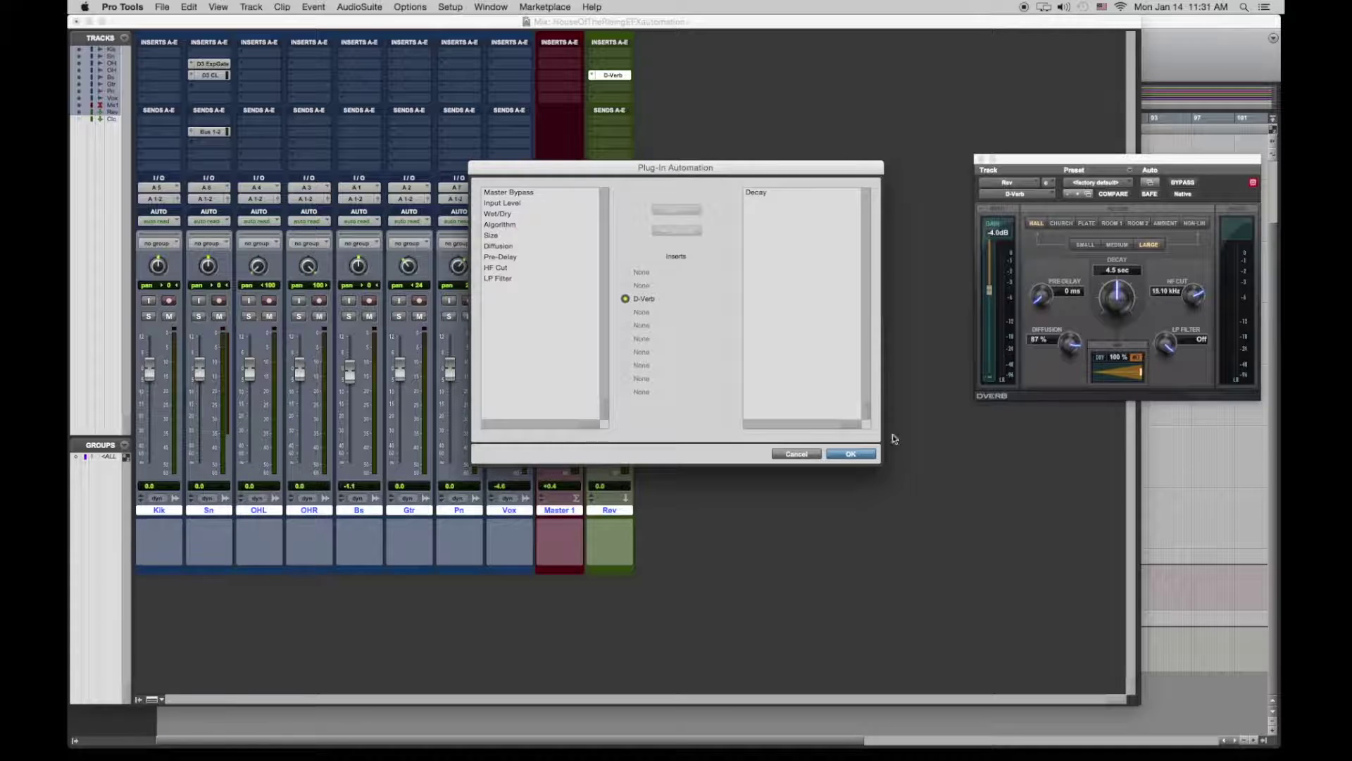
{"action": "left_click", "coordinate": [849, 455]}
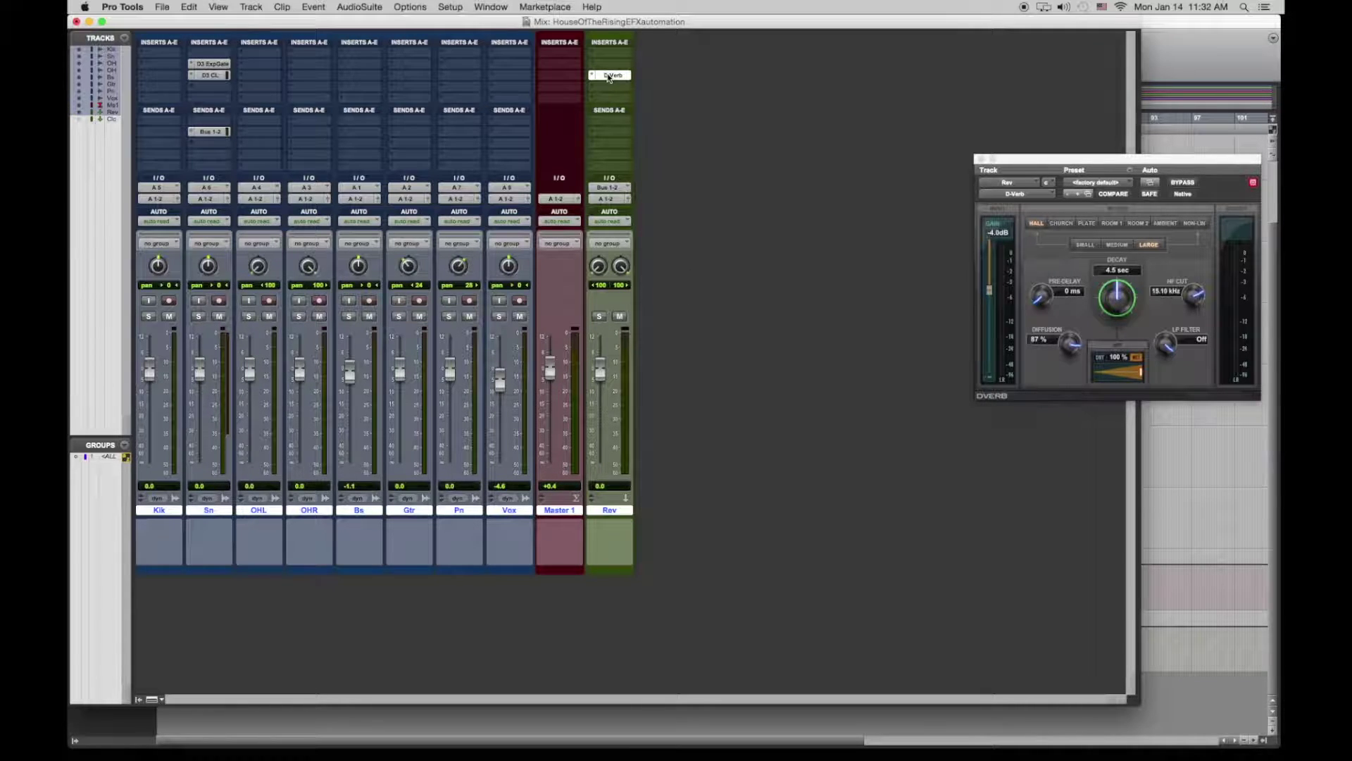
Put the Rev track in write automation mode and record lowering the D-Verb Decay to 1.5 sec during playback from about bar 5.
{"action": "left_click", "coordinate": [622, 227]}
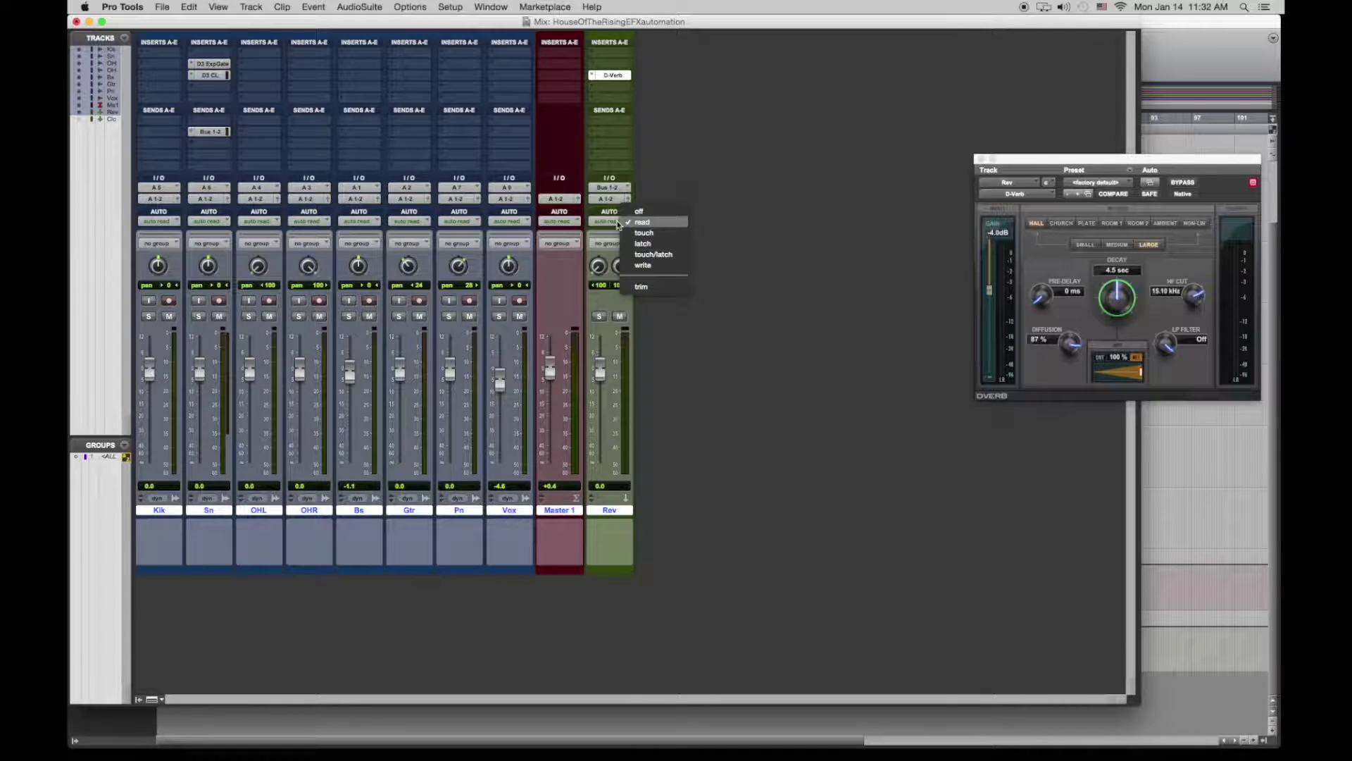
{"action": "left_click", "coordinate": [646, 263]}
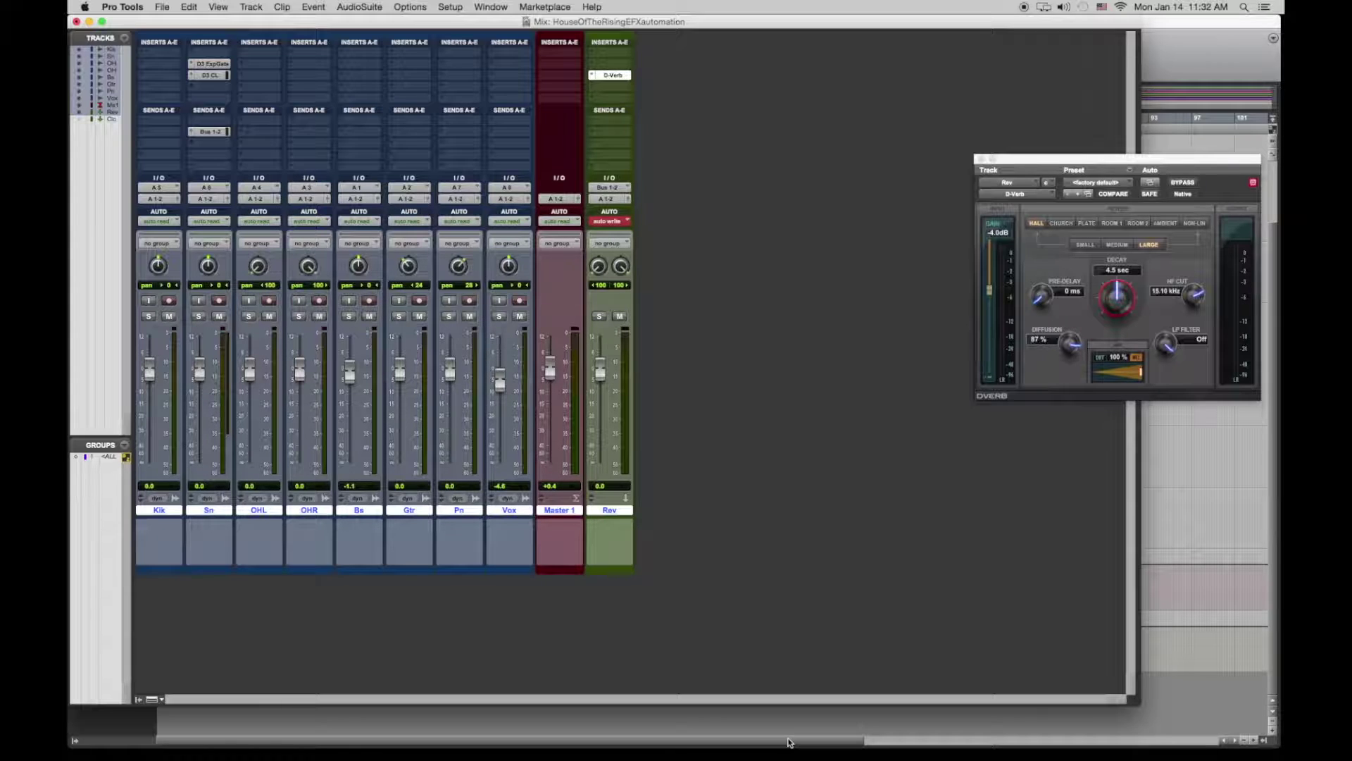
{"action": "key", "text": "super+equal"}
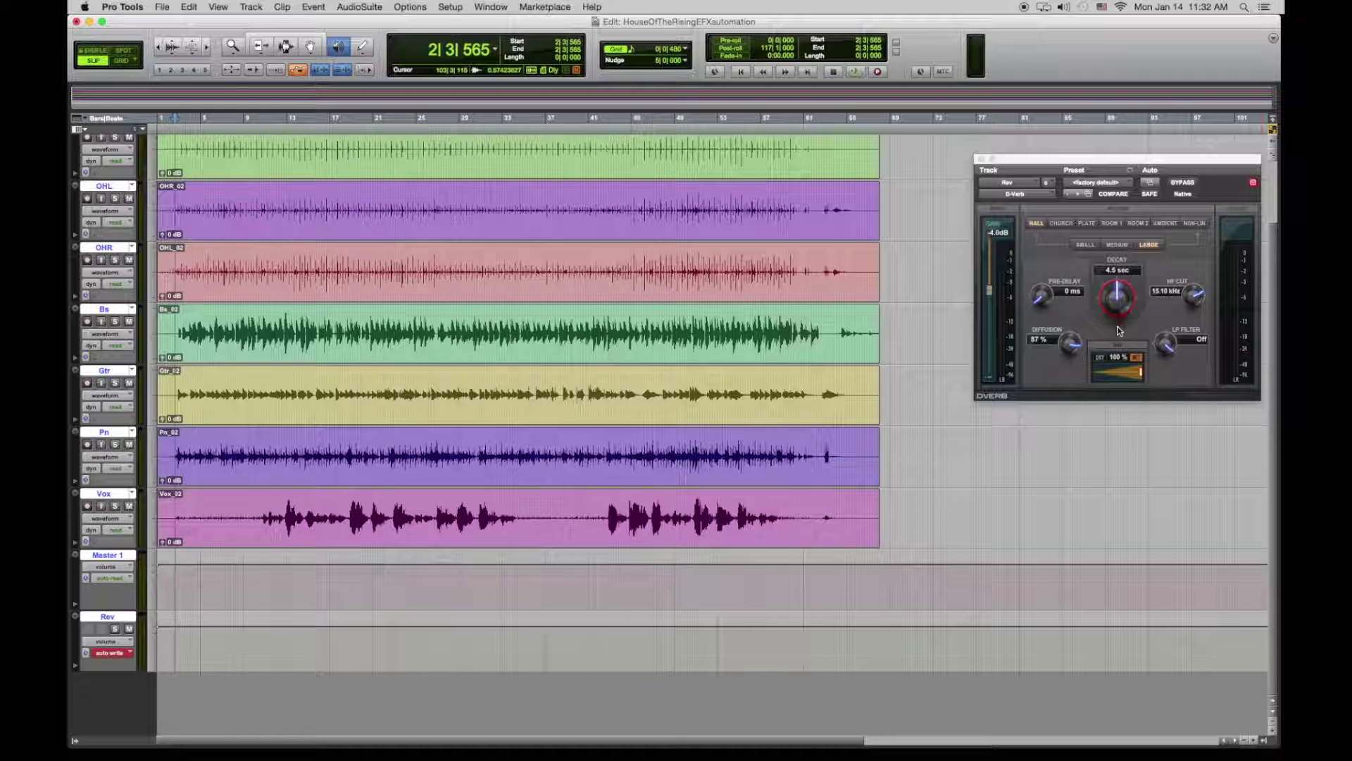
{"action": "left_click", "coordinate": [204, 118]}
{"action": "key", "text": "space"}
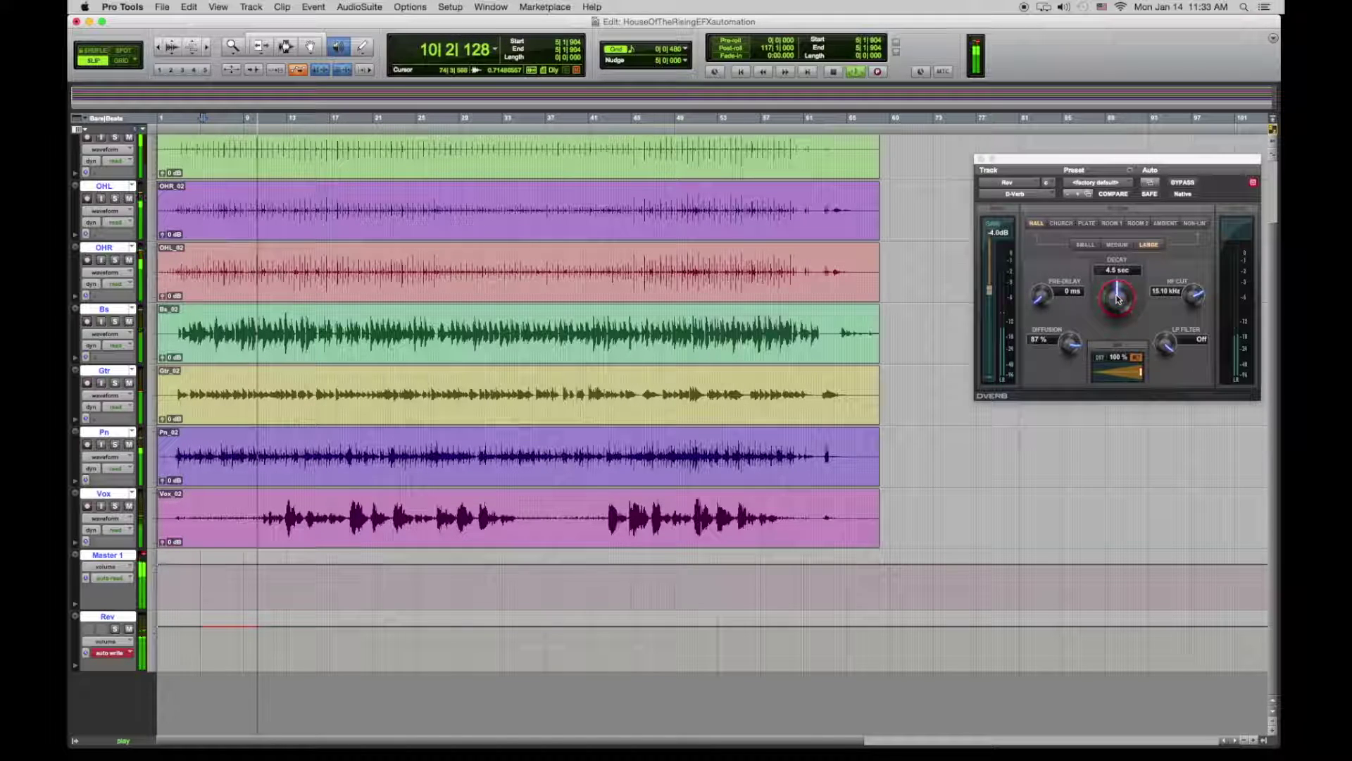
{"action": "left_click", "coordinate": [1117, 299]}
{"action": "left_click_drag", "start_coordinate": [1117, 299], "coordinate": [1110, 350]}
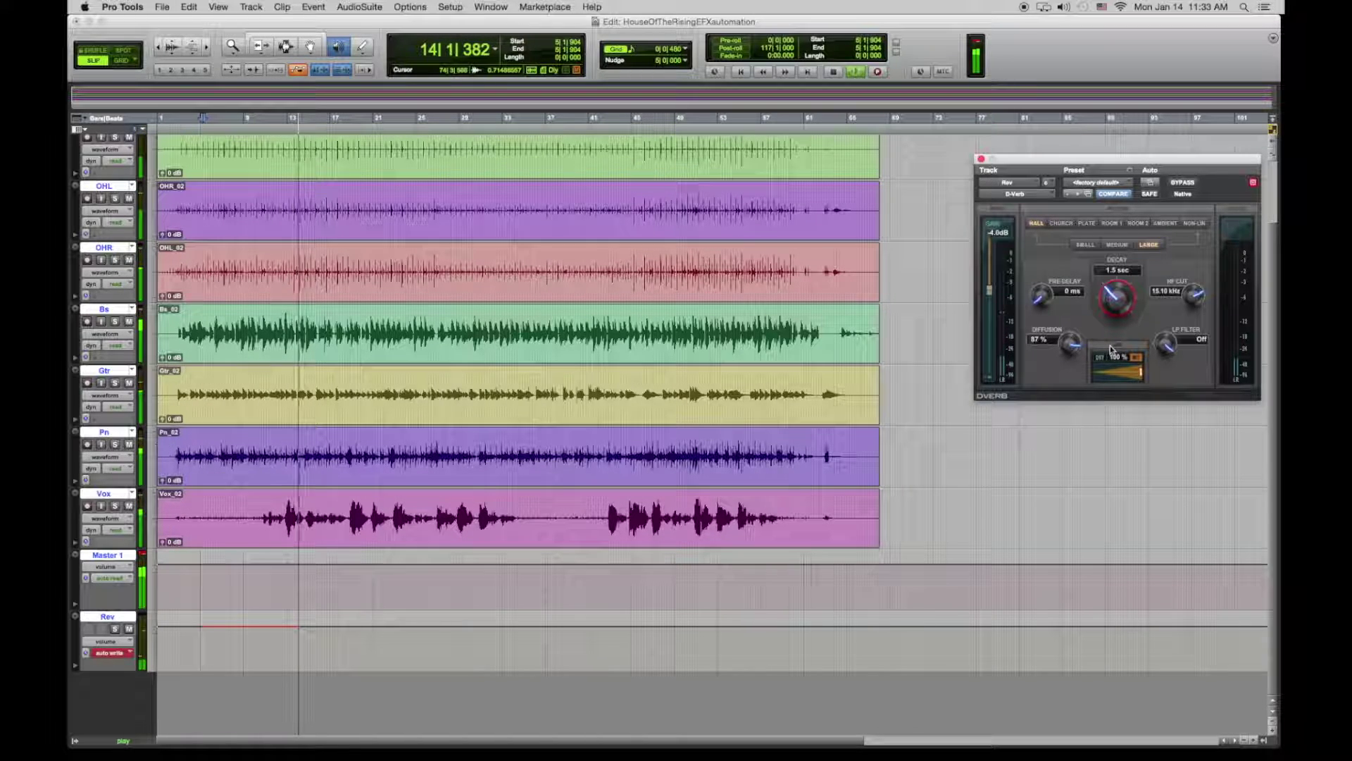
{"action": "key", "text": "space"}
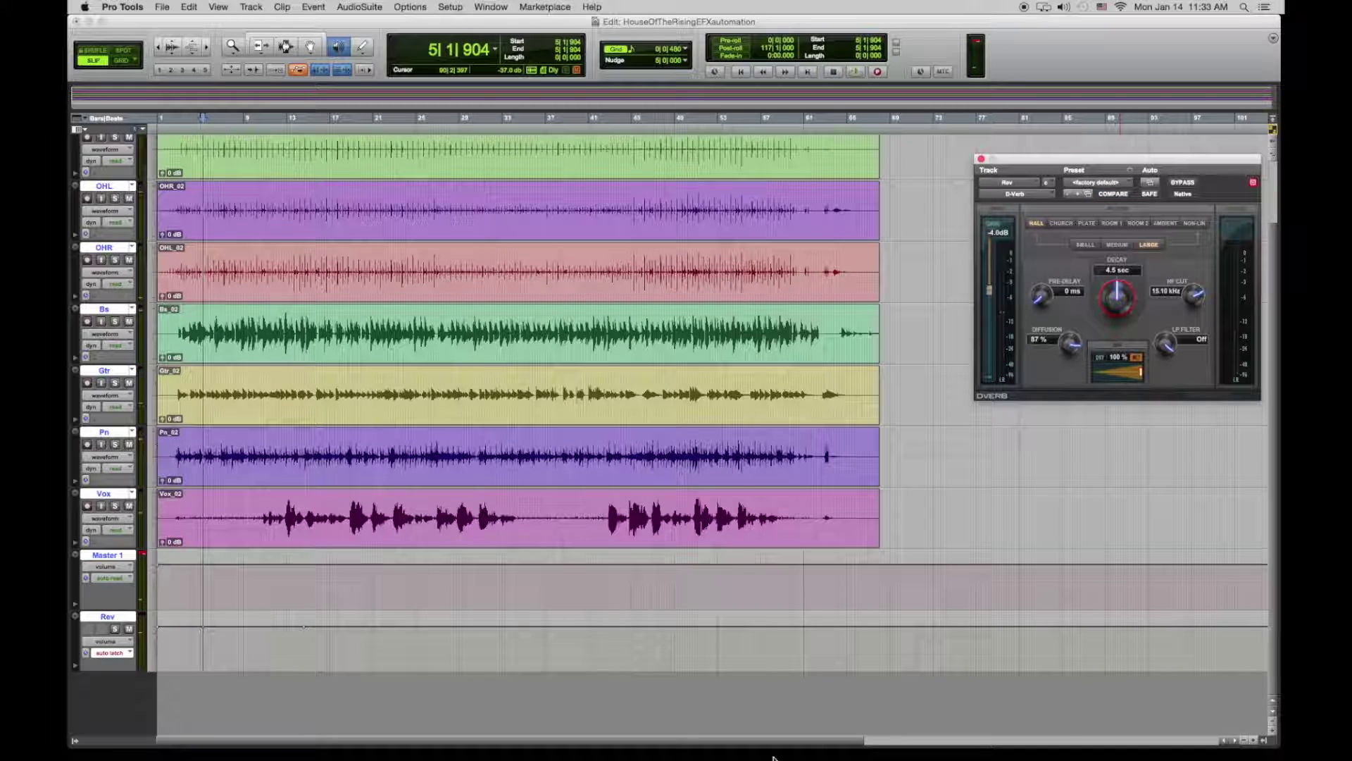
Set the Rev track's automation mode to read and return to the Edit window.
{"action": "key", "text": "super+equal"}
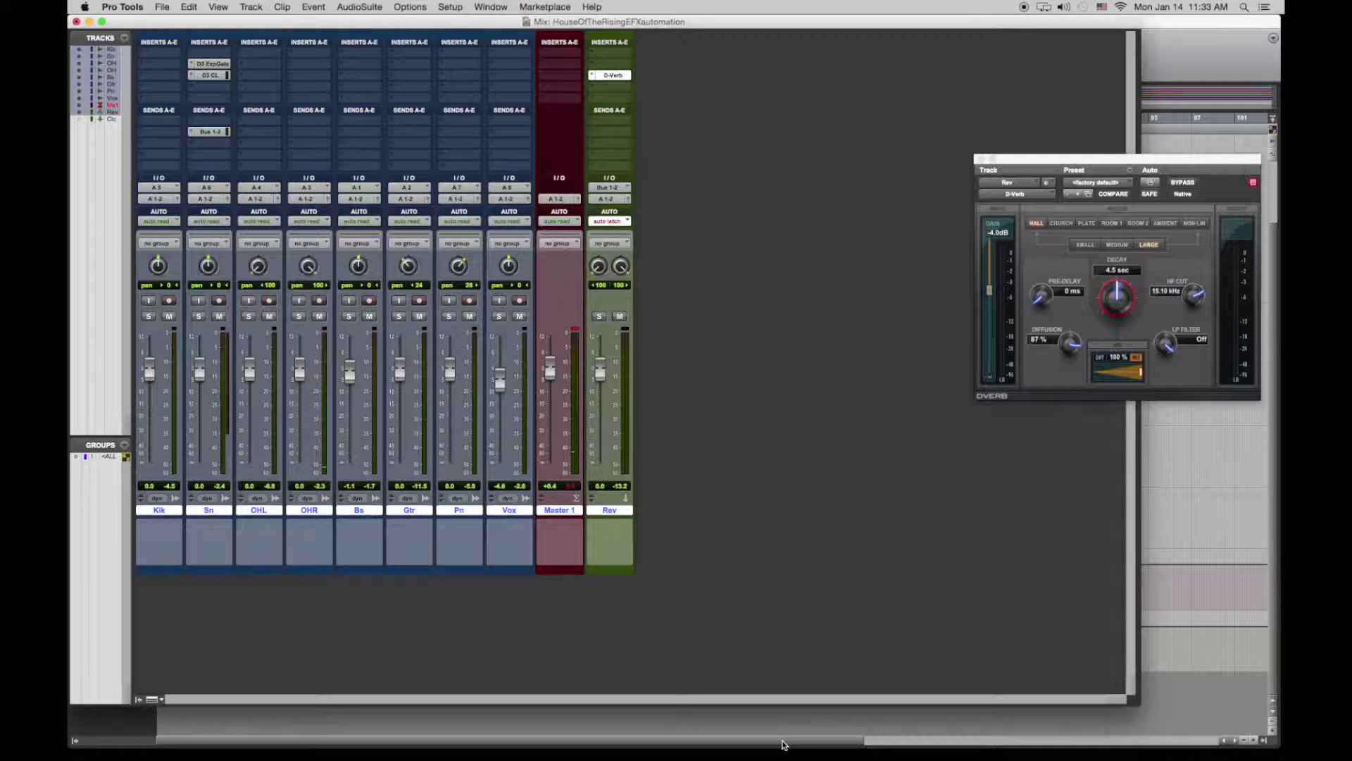
{"action": "left_click", "coordinate": [610, 224]}
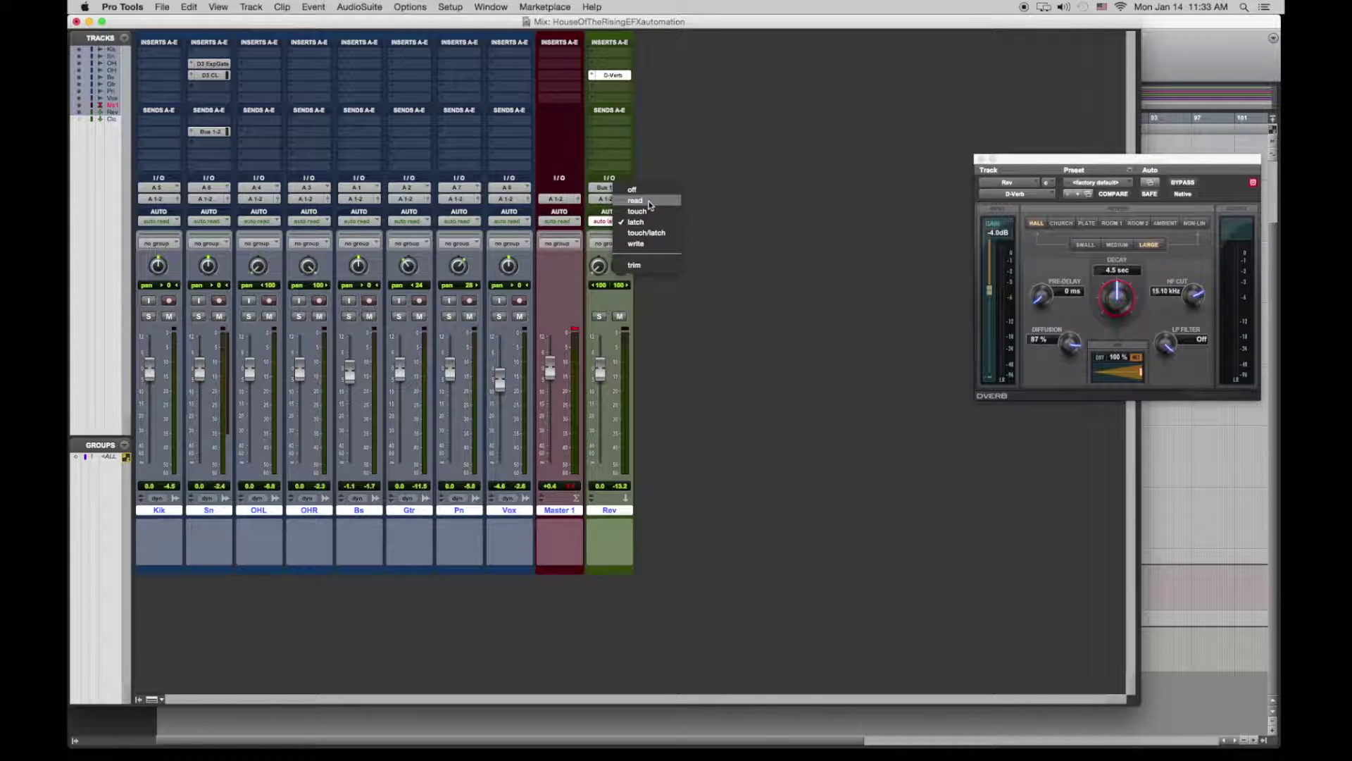
{"action": "left_click", "coordinate": [1068, 646]}
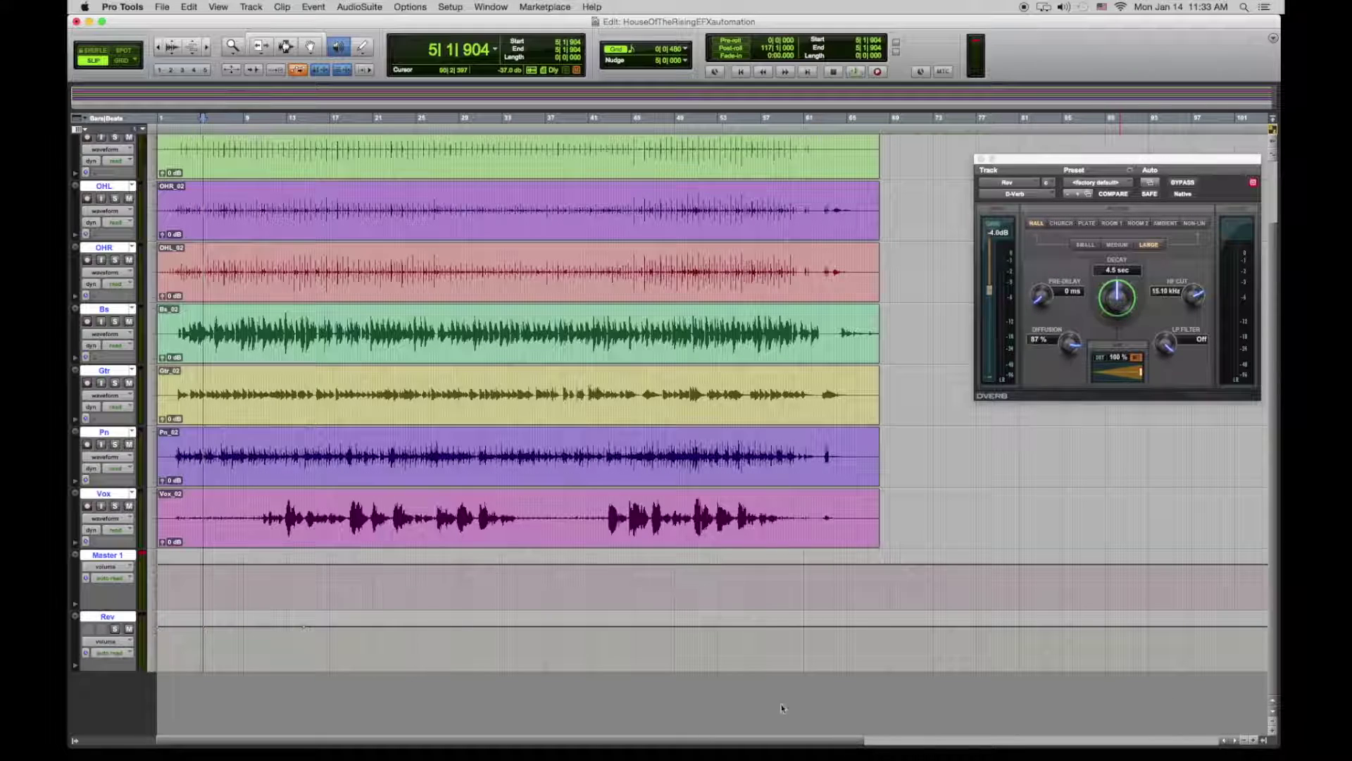
{"action": "key", "text": "super+equal"}
Play back the session from about bar 9 to check the recorded Decay automation.
{"action": "left_click", "coordinate": [253, 118]}
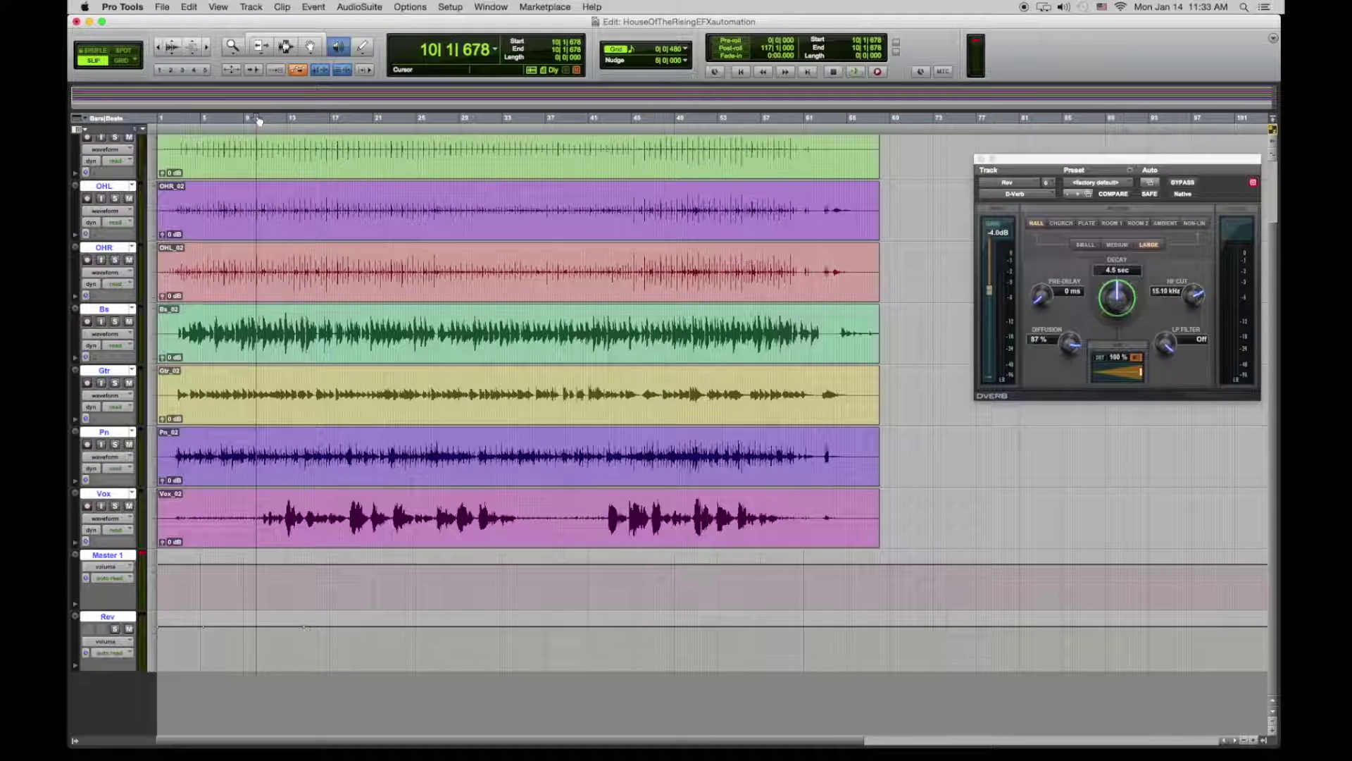
{"action": "left_click", "coordinate": [248, 119]}
{"action": "key", "text": "space"}
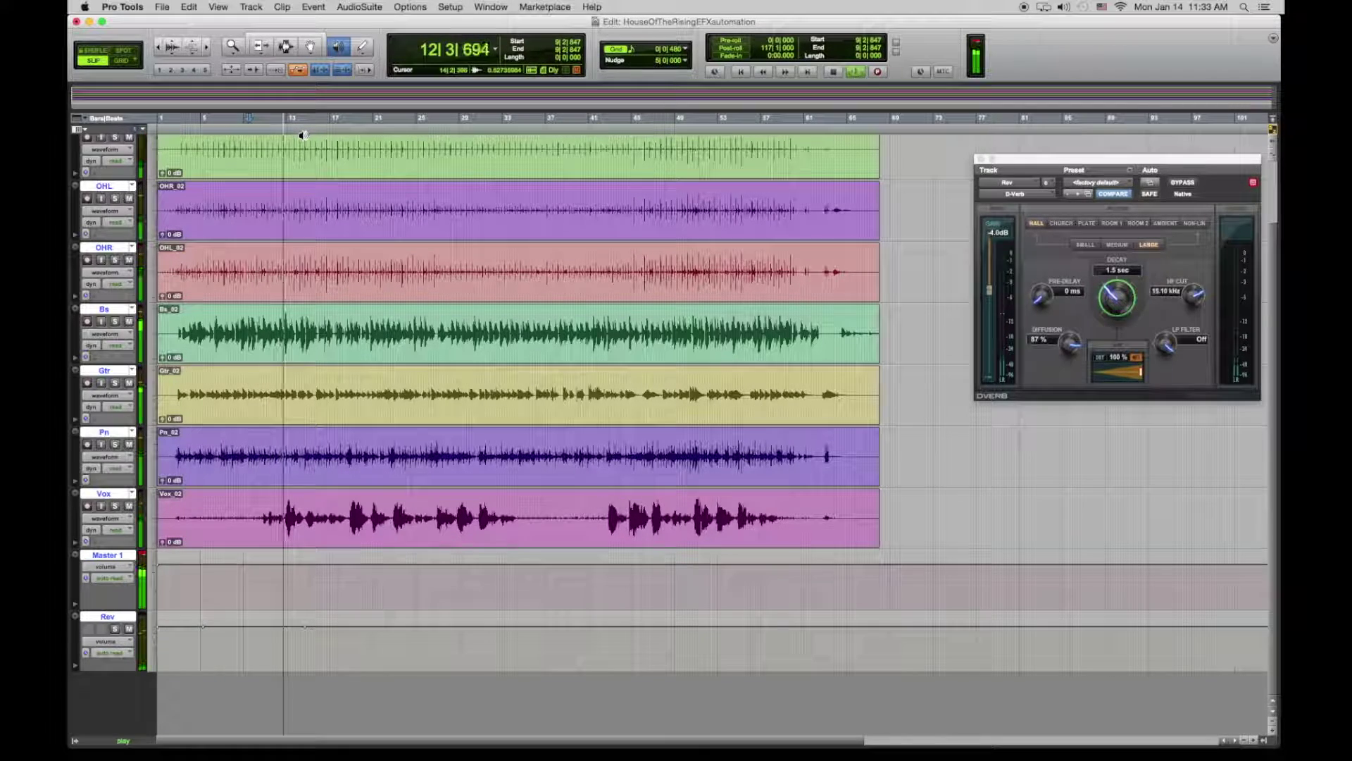
{"action": "key", "text": "space"}
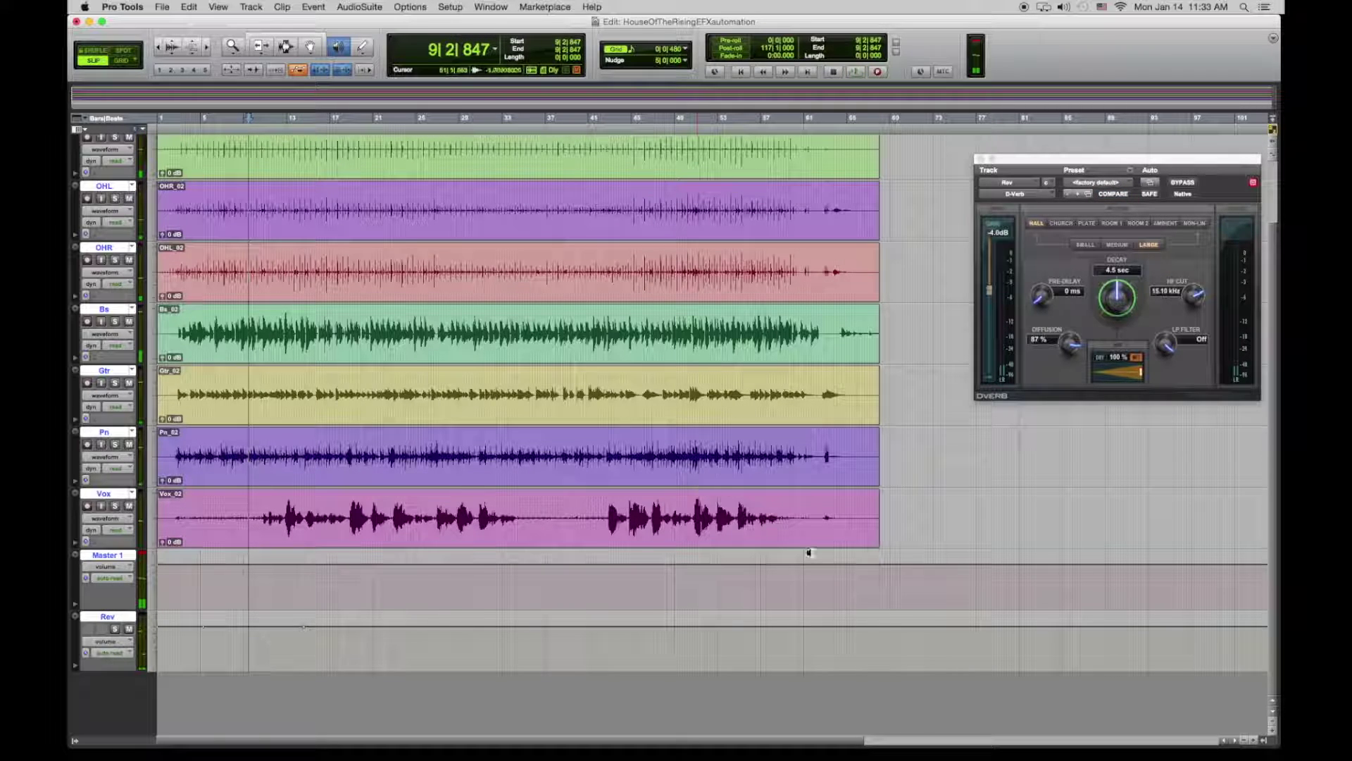
Display the D-Verb Decay automation lane on the Rev track.
{"action": "key", "text": "super+equal"}
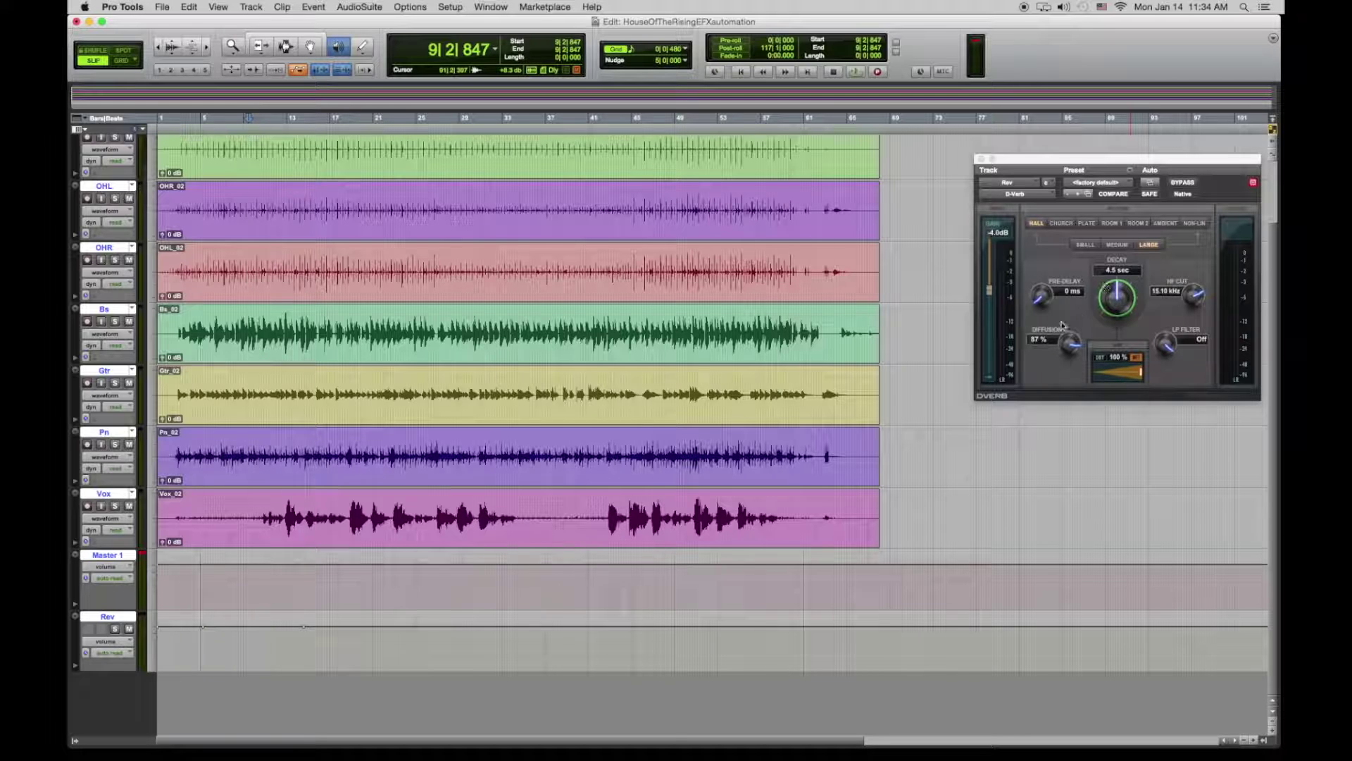
{"action": "left_click", "coordinate": [129, 642]}
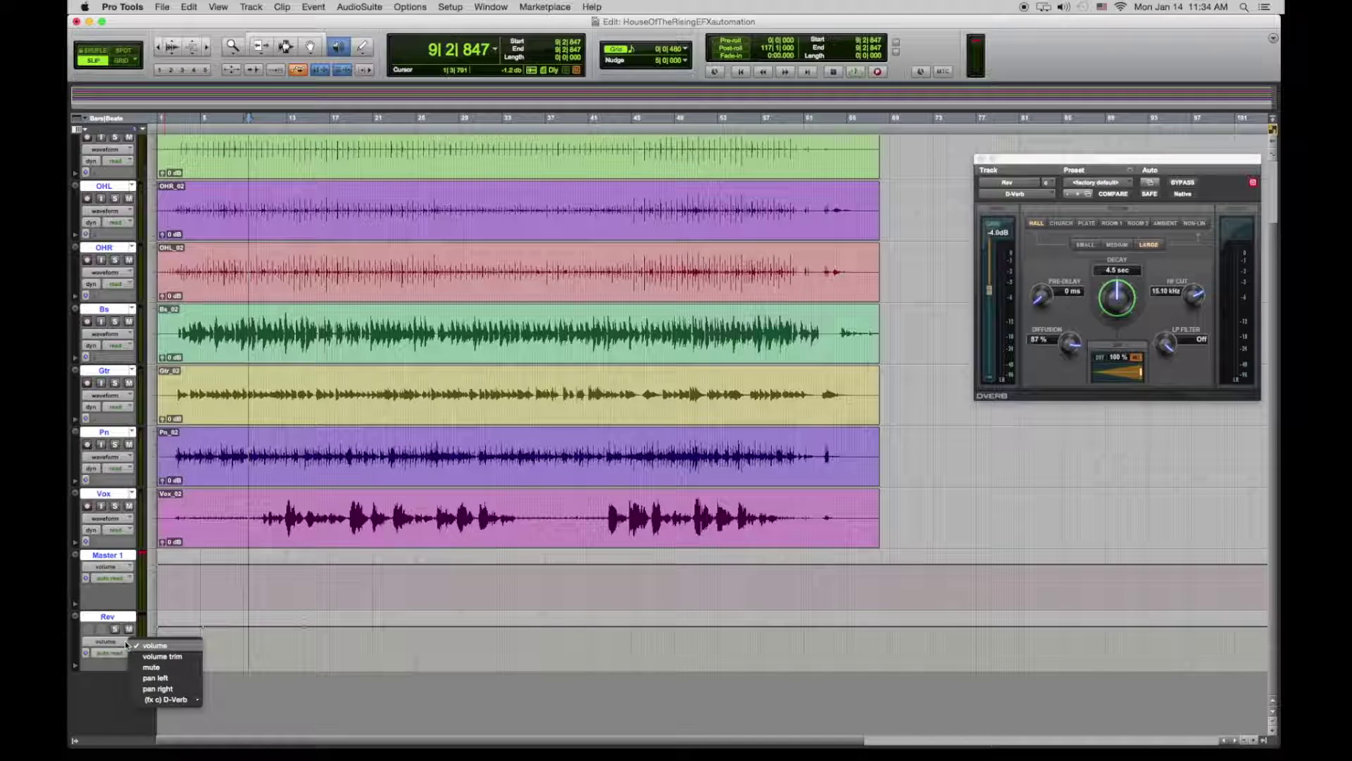
{"action": "mouse_move", "coordinate": [177, 701]}
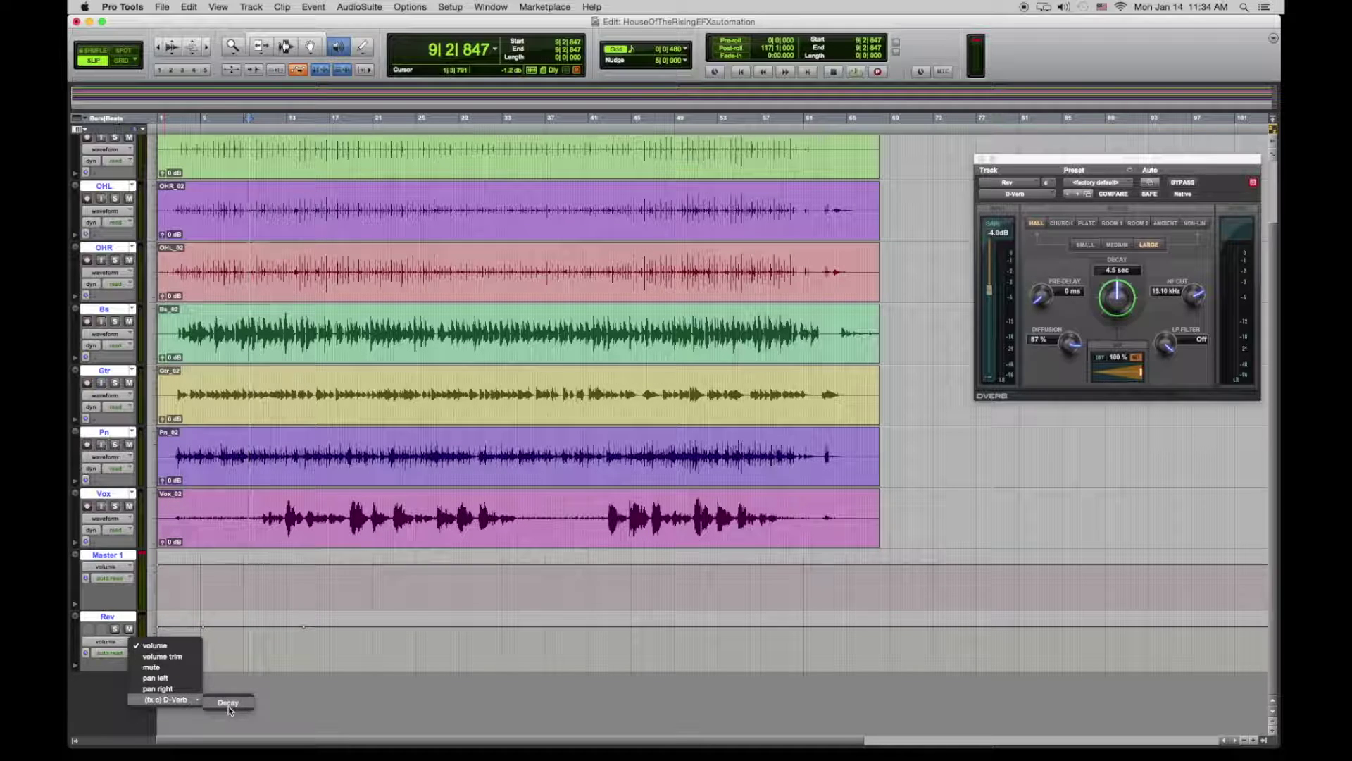
{"action": "left_click", "coordinate": [228, 706]}
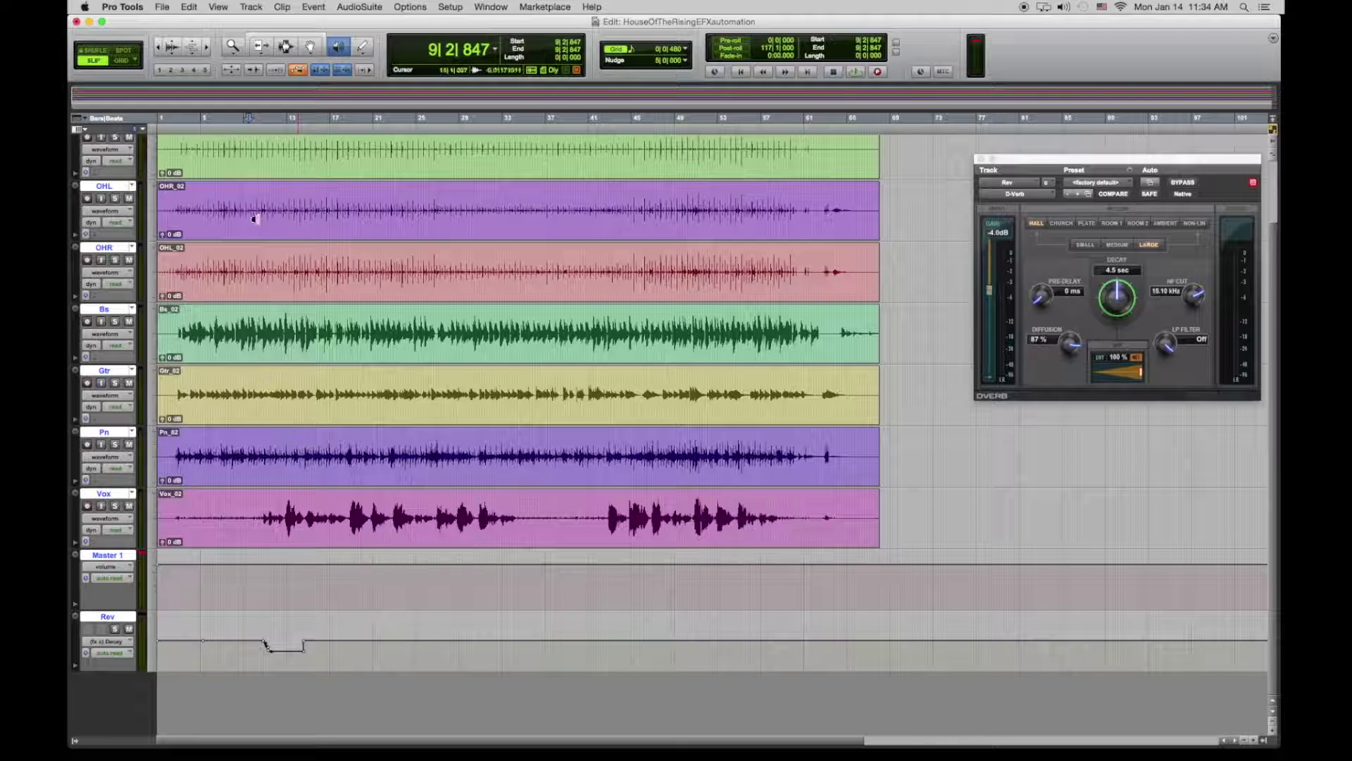
Delete the Decay automation breakpoints on the Rev track between about bars 10|4 and 11|2 using the Selector tool.
{"action": "left_click", "coordinate": [278, 117]}
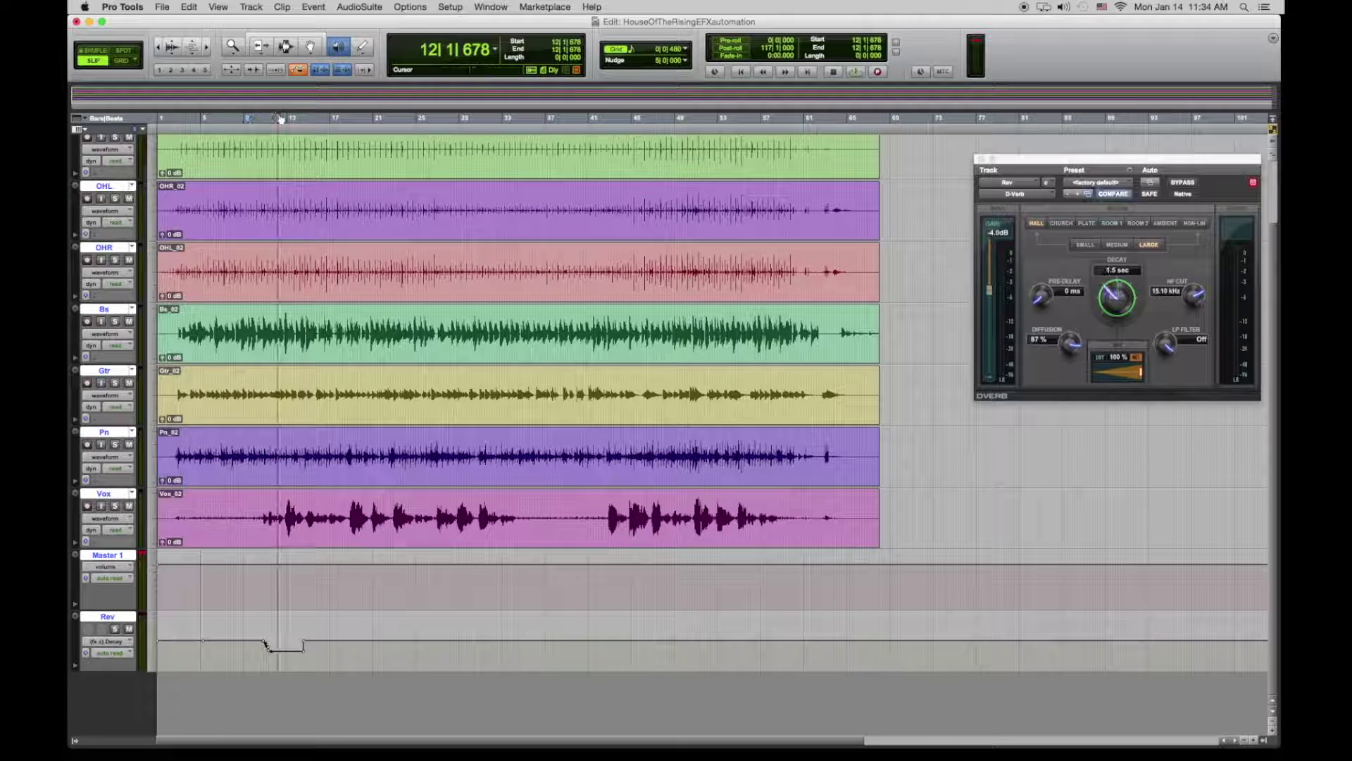
{"action": "key", "text": "super+bracketright"}
{"action": "key", "text": "super+bracketright"}
{"action": "key", "text": "super+bracketright"}
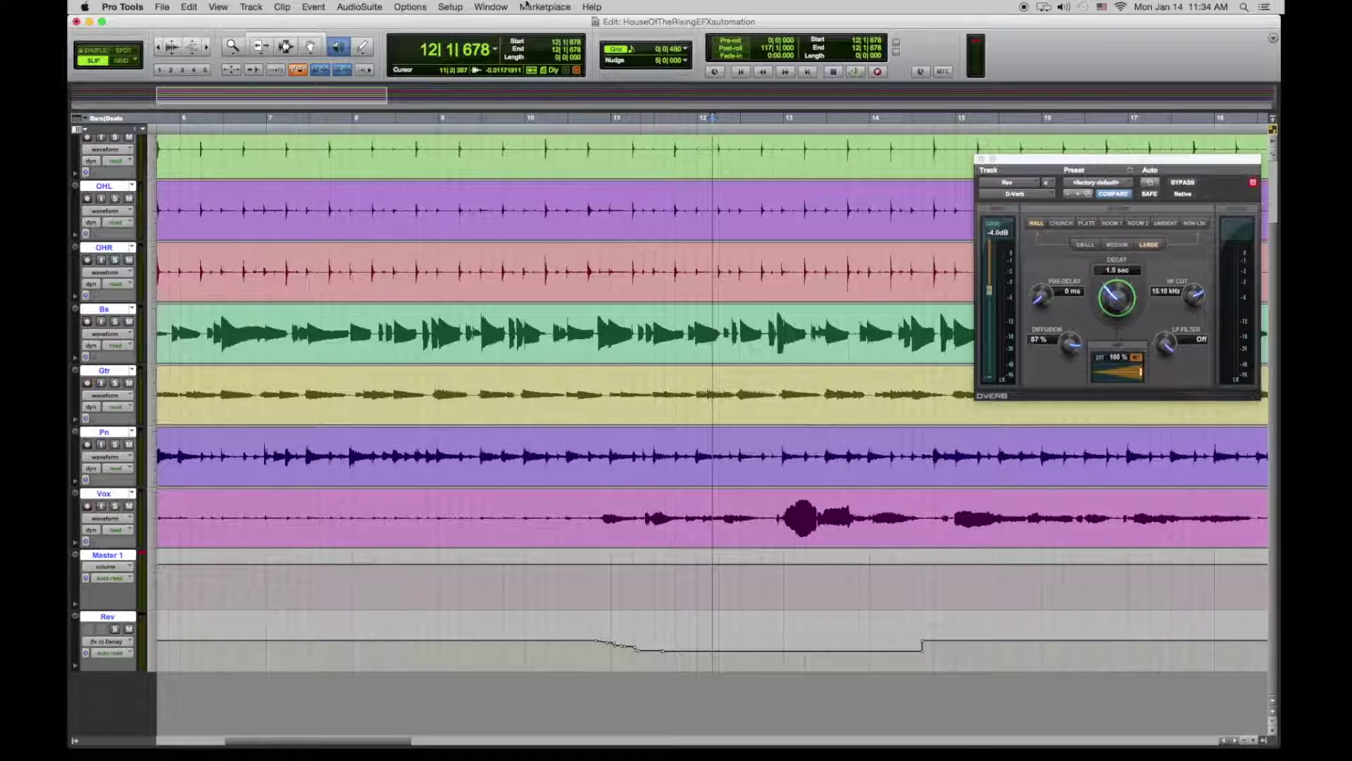
{"action": "left_click", "coordinate": [285, 46]}
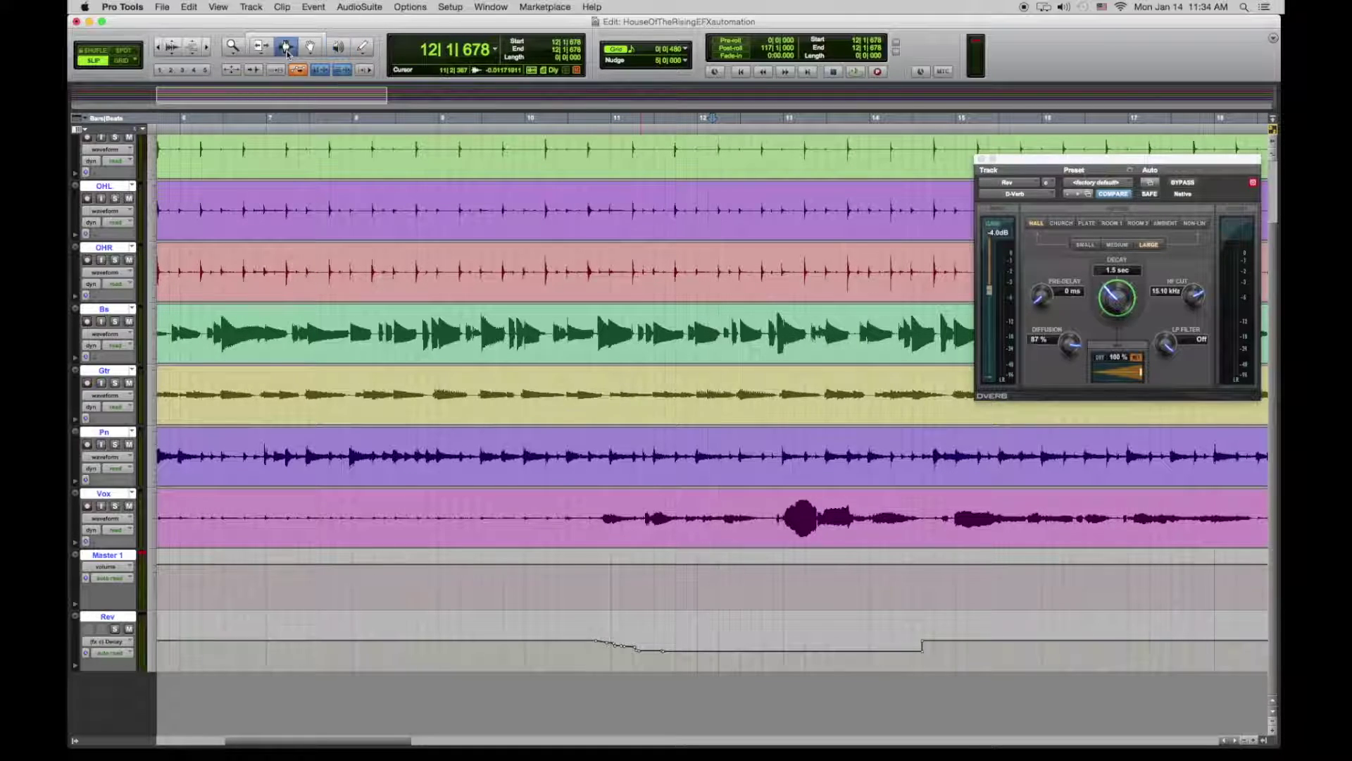
{"action": "left_click", "coordinate": [636, 643]}
{"action": "left_click_drag", "start_coordinate": [634, 644], "coordinate": [602, 653]}
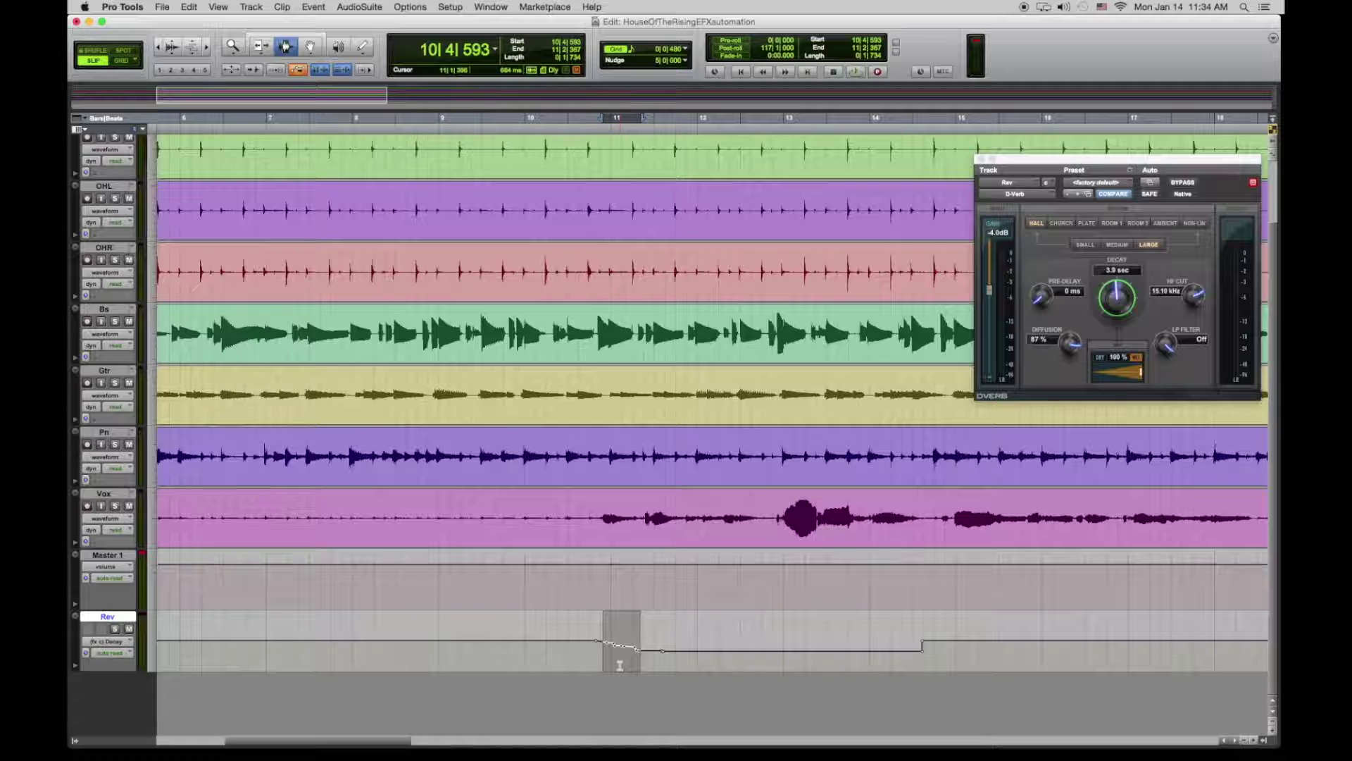
{"action": "key", "text": "Delete"}
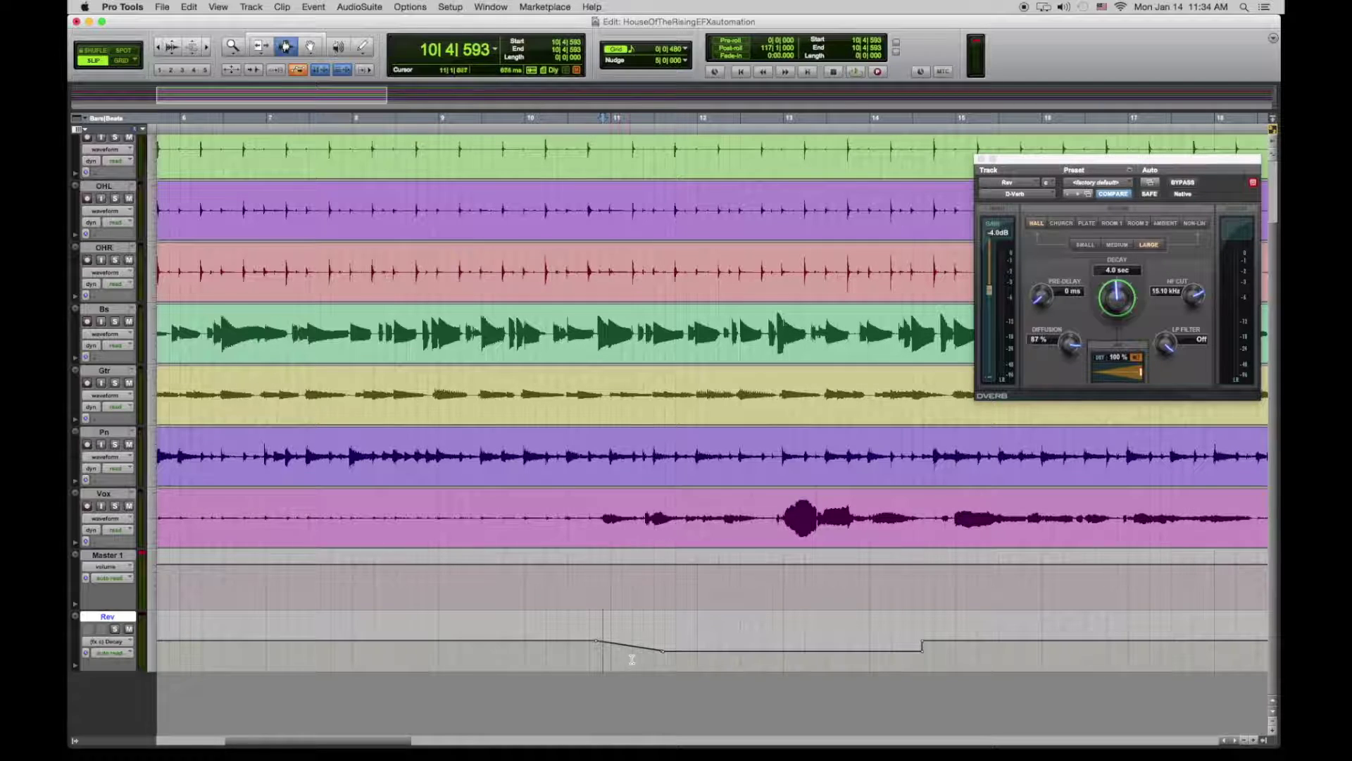
Add a Decay breakpoint of about 1.6 sec at bar 11 on the Rev track with the Grabber tool.
{"action": "left_click", "coordinate": [310, 47]}
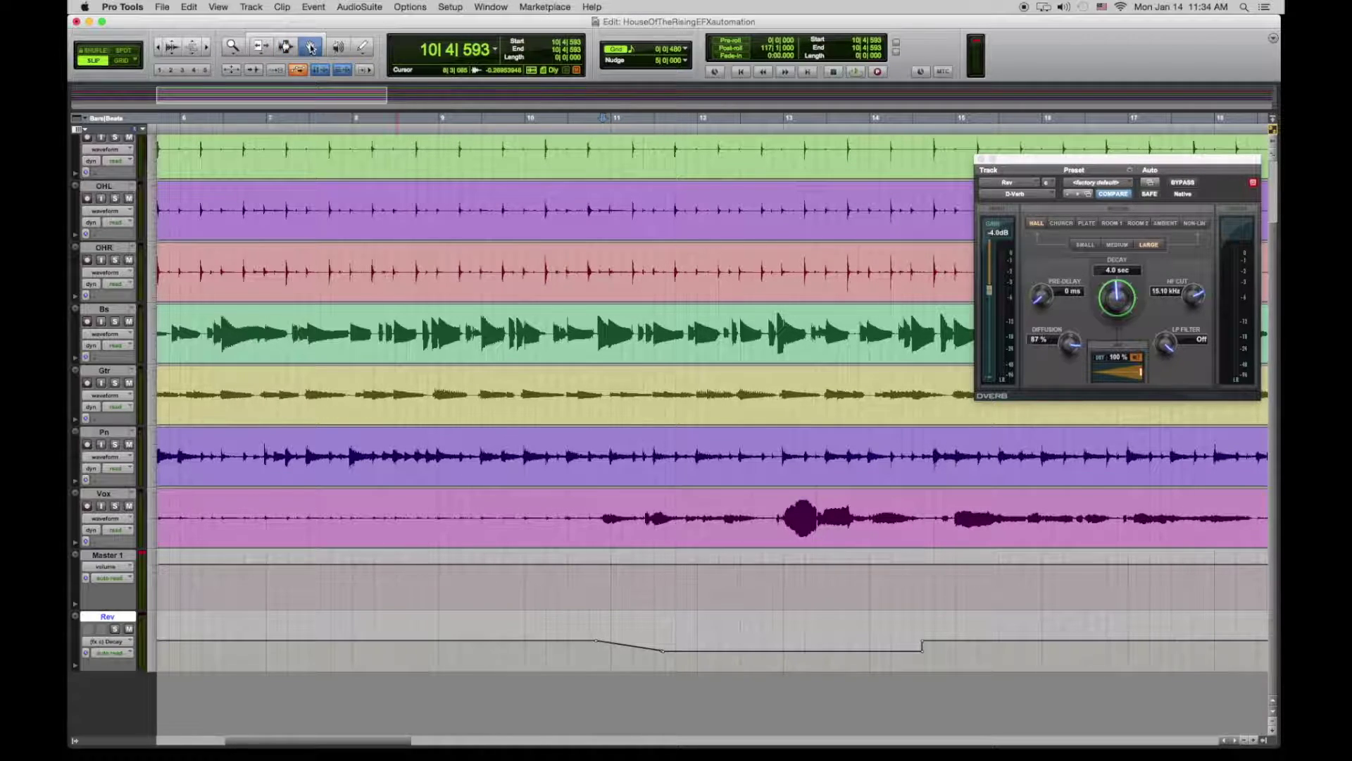
{"action": "left_click", "coordinate": [663, 651]}
{"action": "left_click", "coordinate": [611, 647]}
{"action": "left_click_drag", "start_coordinate": [611, 650], "coordinate": [611, 649]}
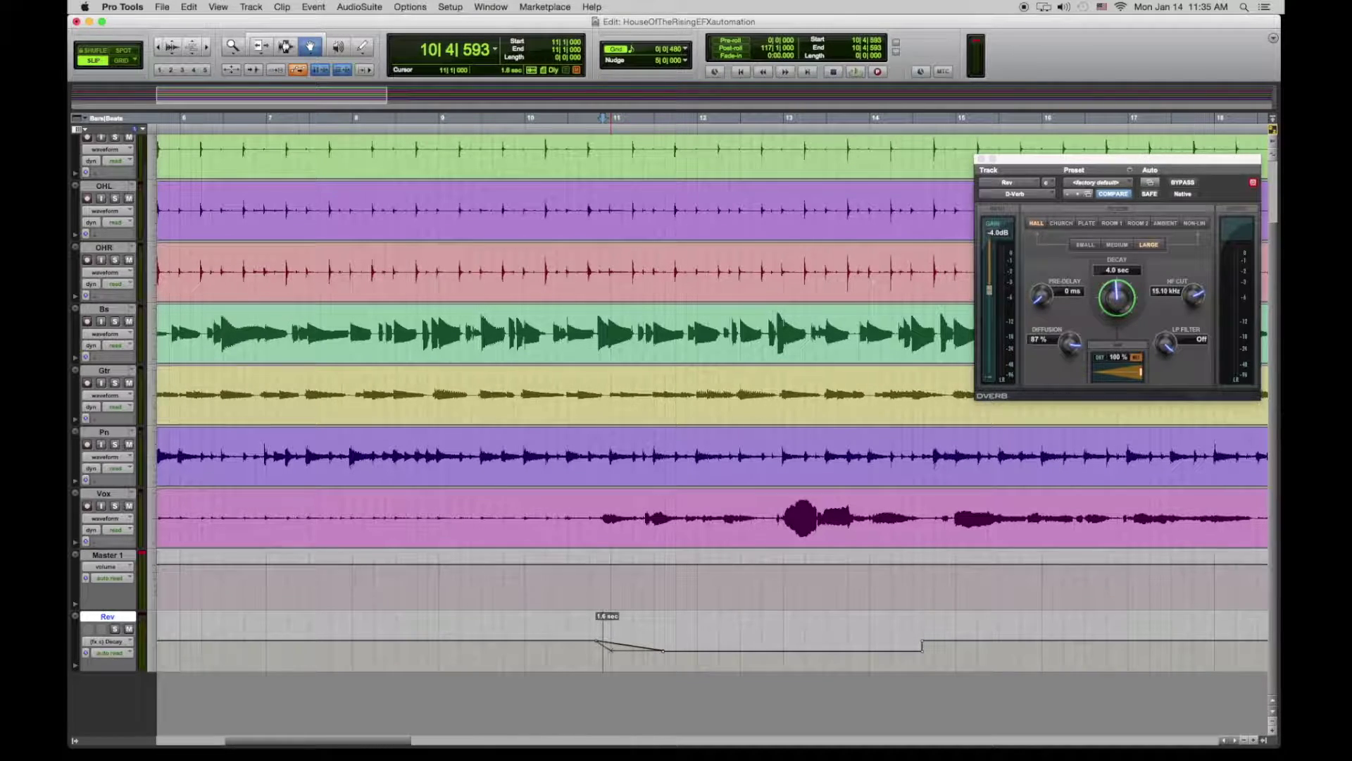
Play back the session from about bar 9 to check the edited Decay automation.
{"action": "left_click", "coordinate": [537, 120]}
{"action": "left_click", "coordinate": [471, 118]}
{"action": "key", "text": "space"}
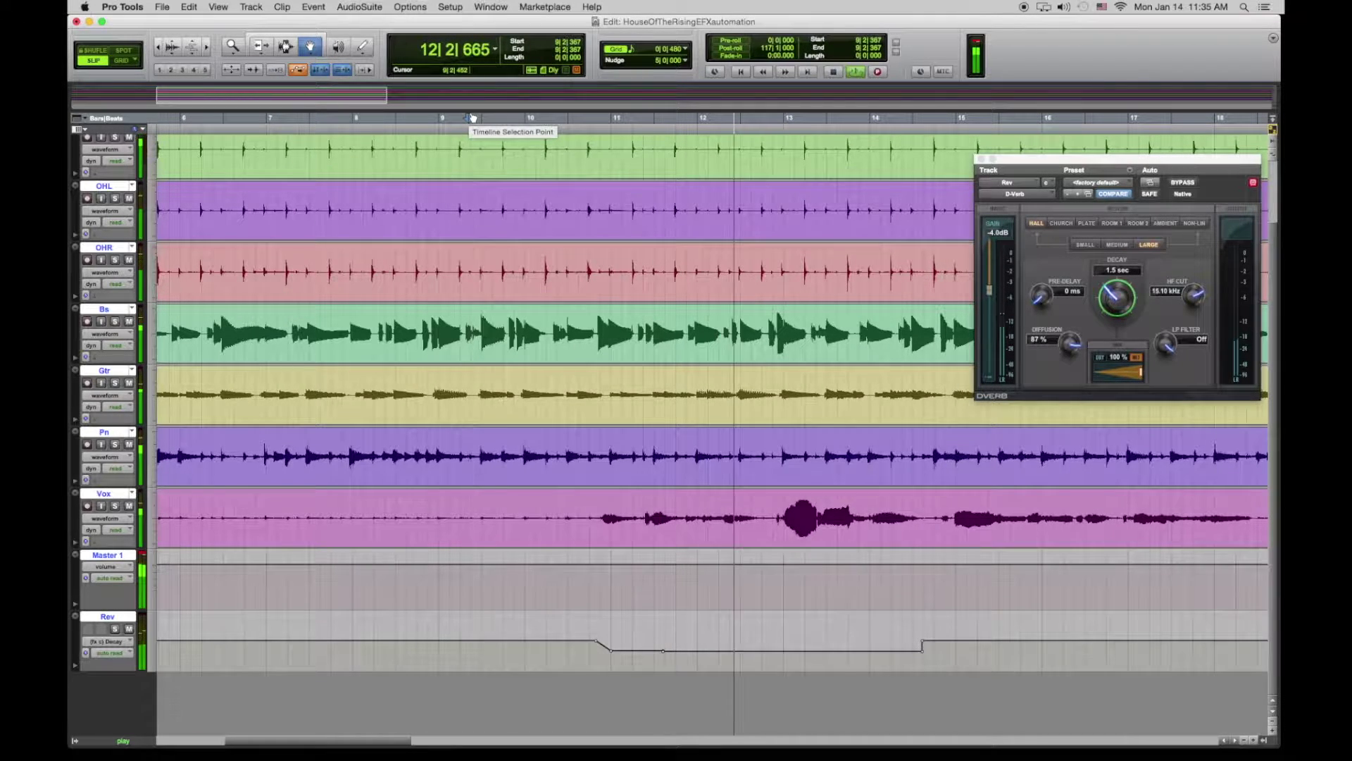
{"action": "key", "text": "space"}
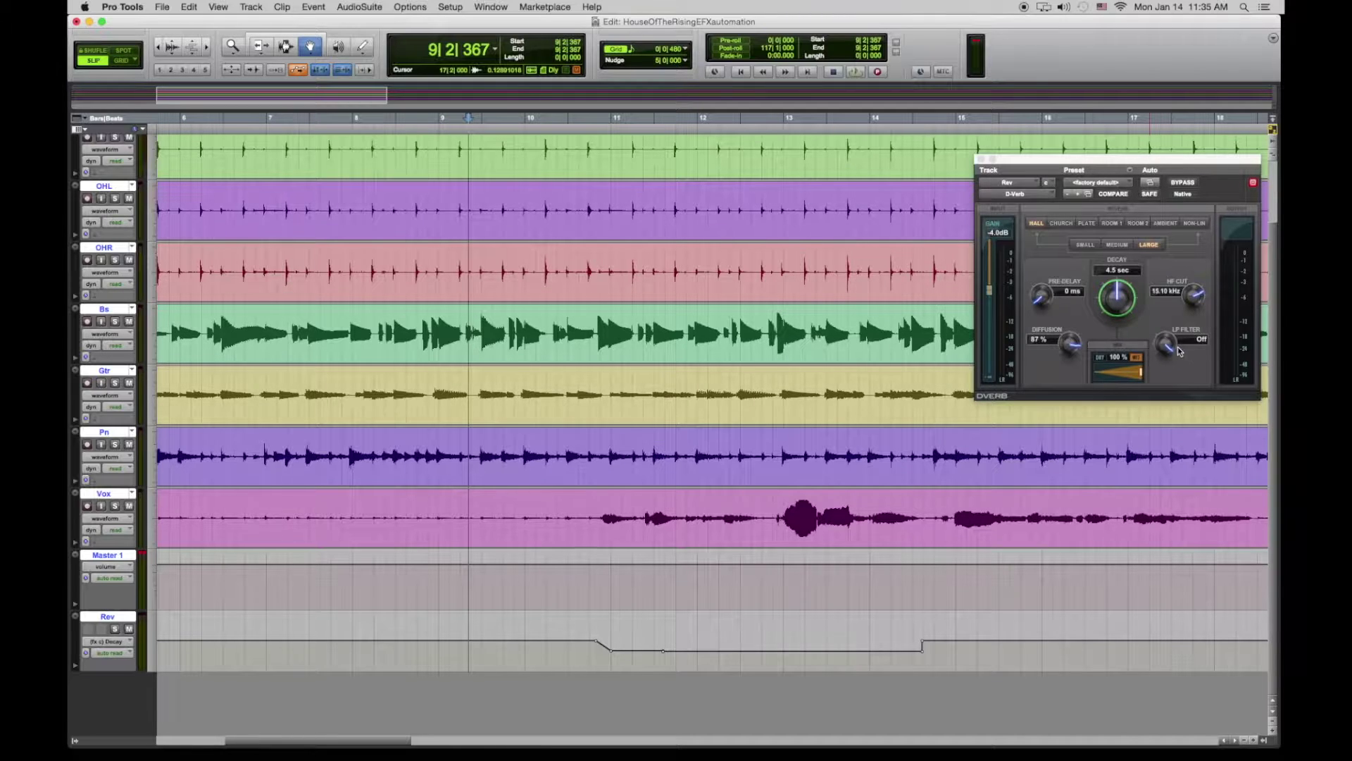
Review the D-Verb plug-in automation parameters and the automation modes available for the Rev track.
{"action": "left_click", "coordinate": [1150, 184]}
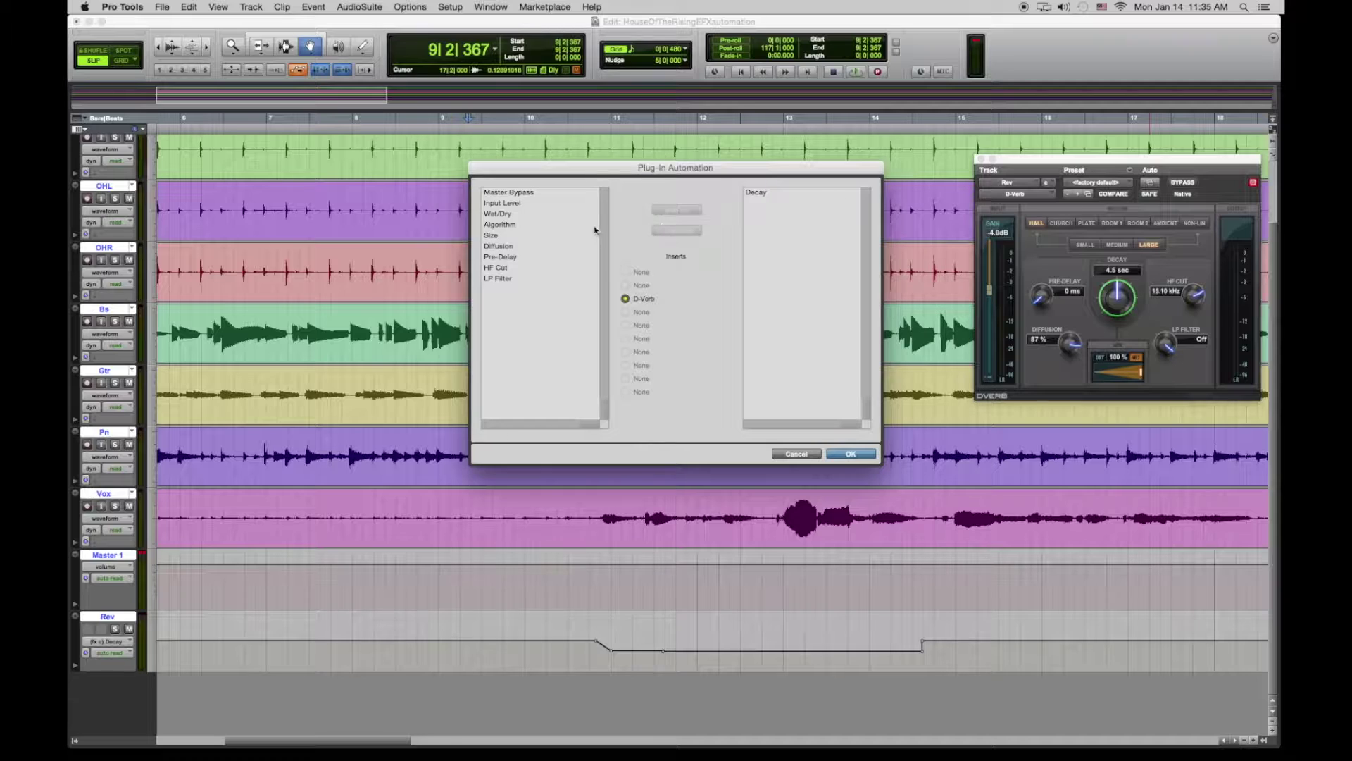
{"action": "left_click", "coordinate": [828, 455]}
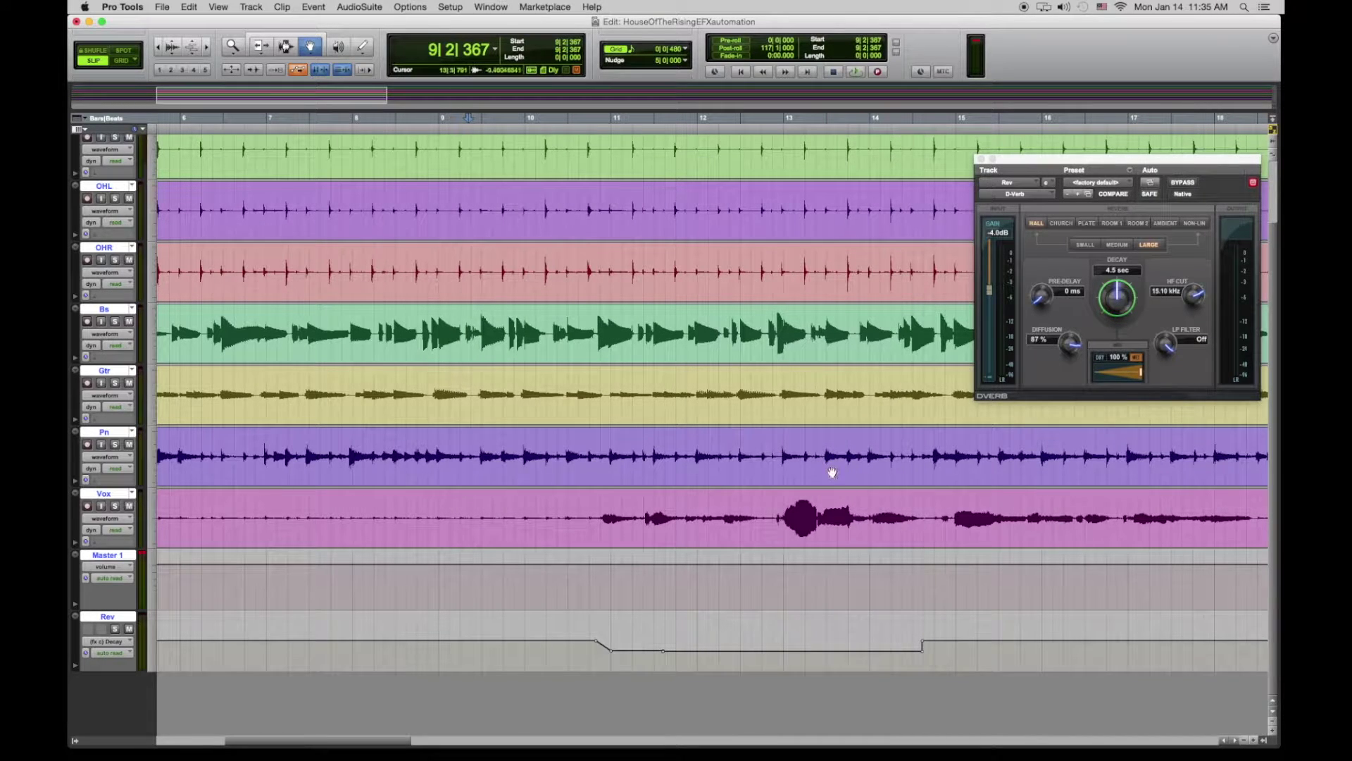
{"action": "key", "text": "super+equal"}
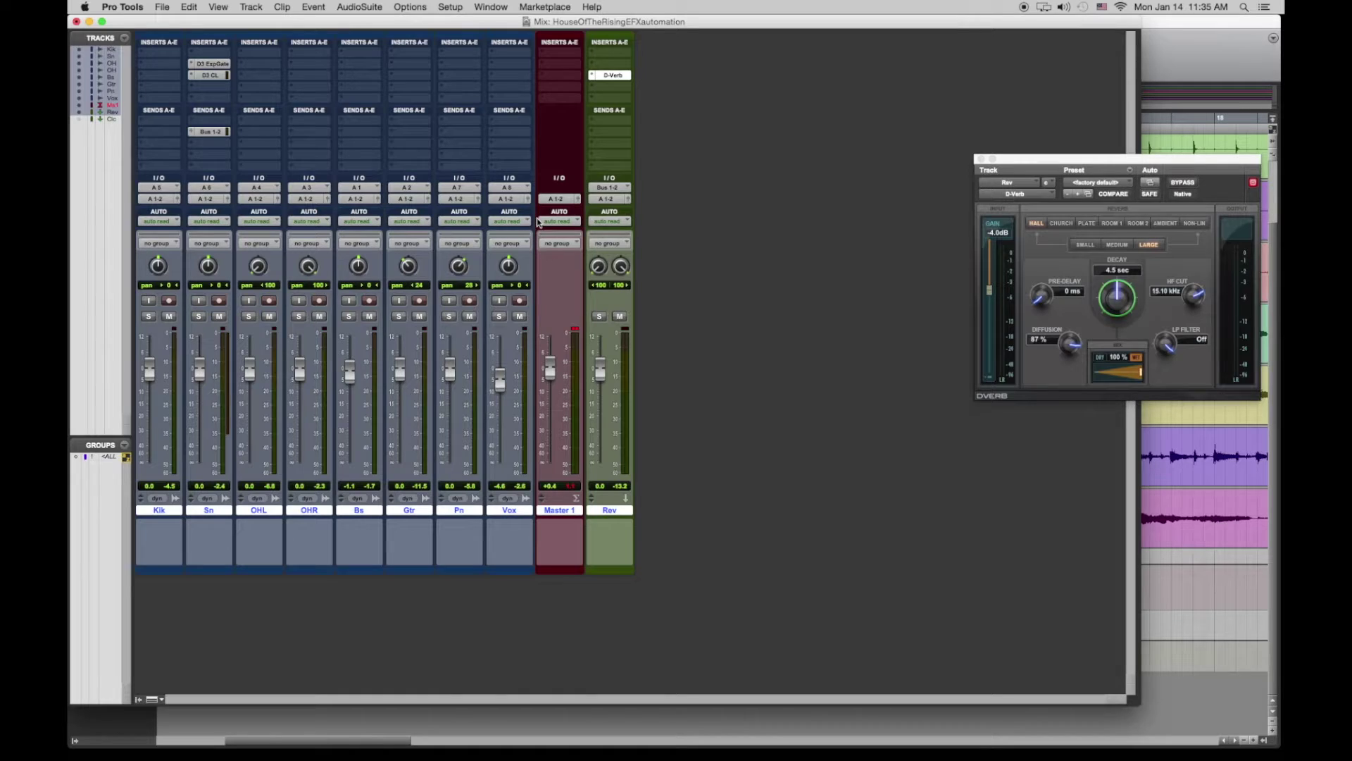
{"action": "left_click", "coordinate": [624, 222]}
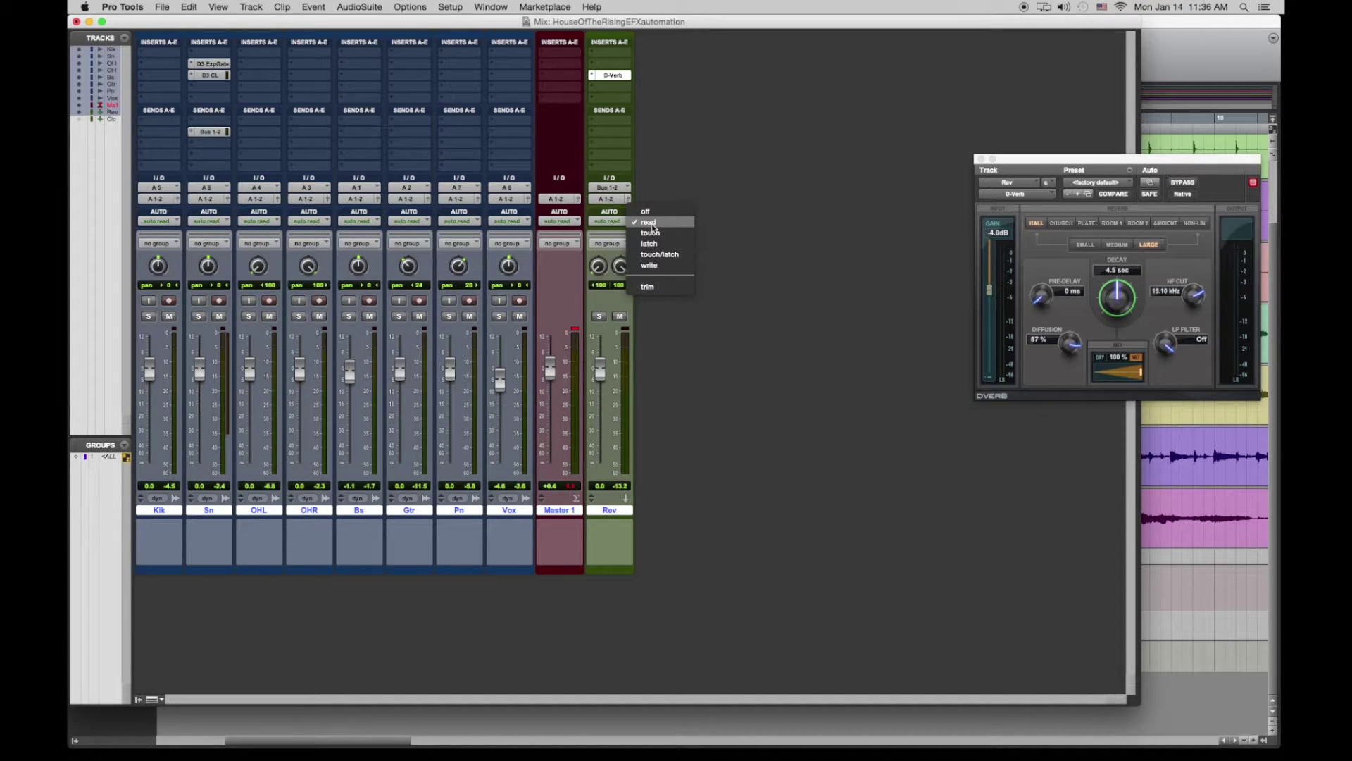
{"action": "left_click", "coordinate": [604, 224]}
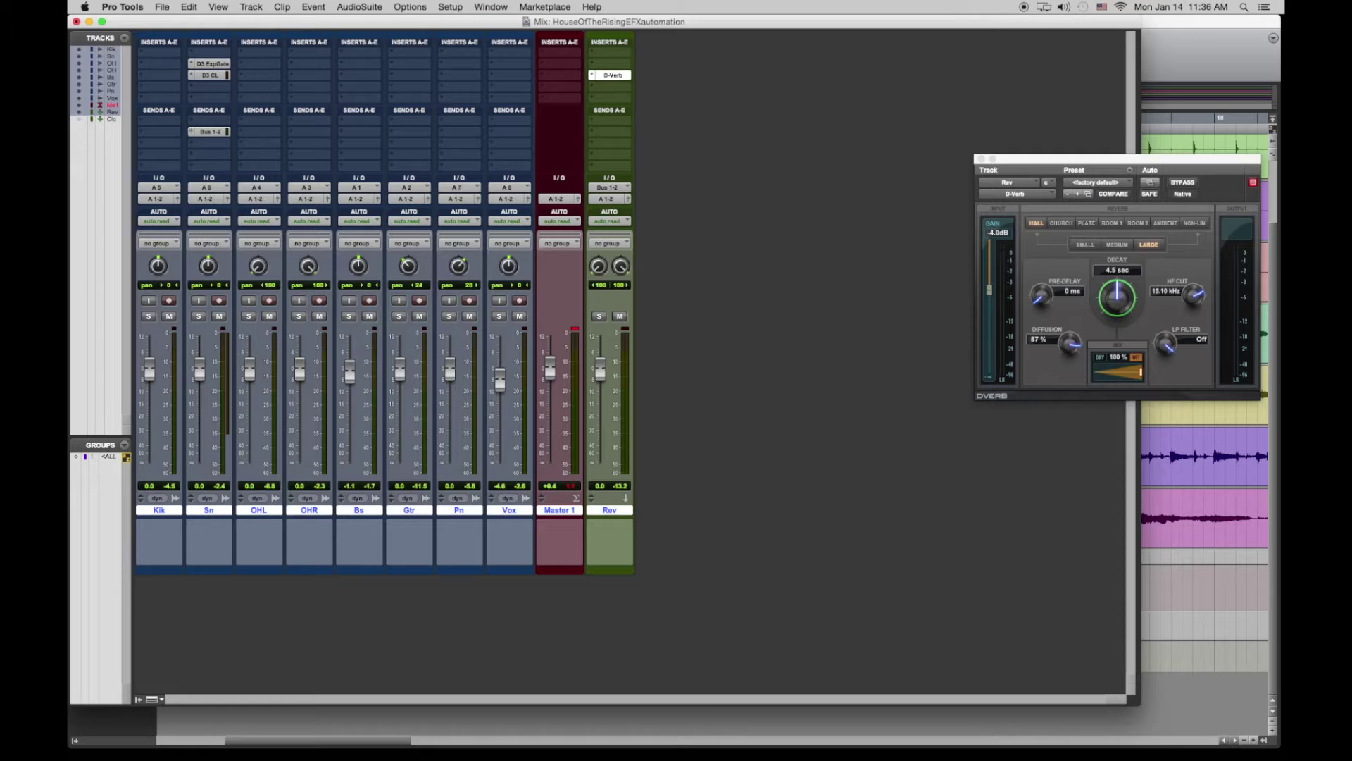
{"action": "key", "text": "super+equal"}
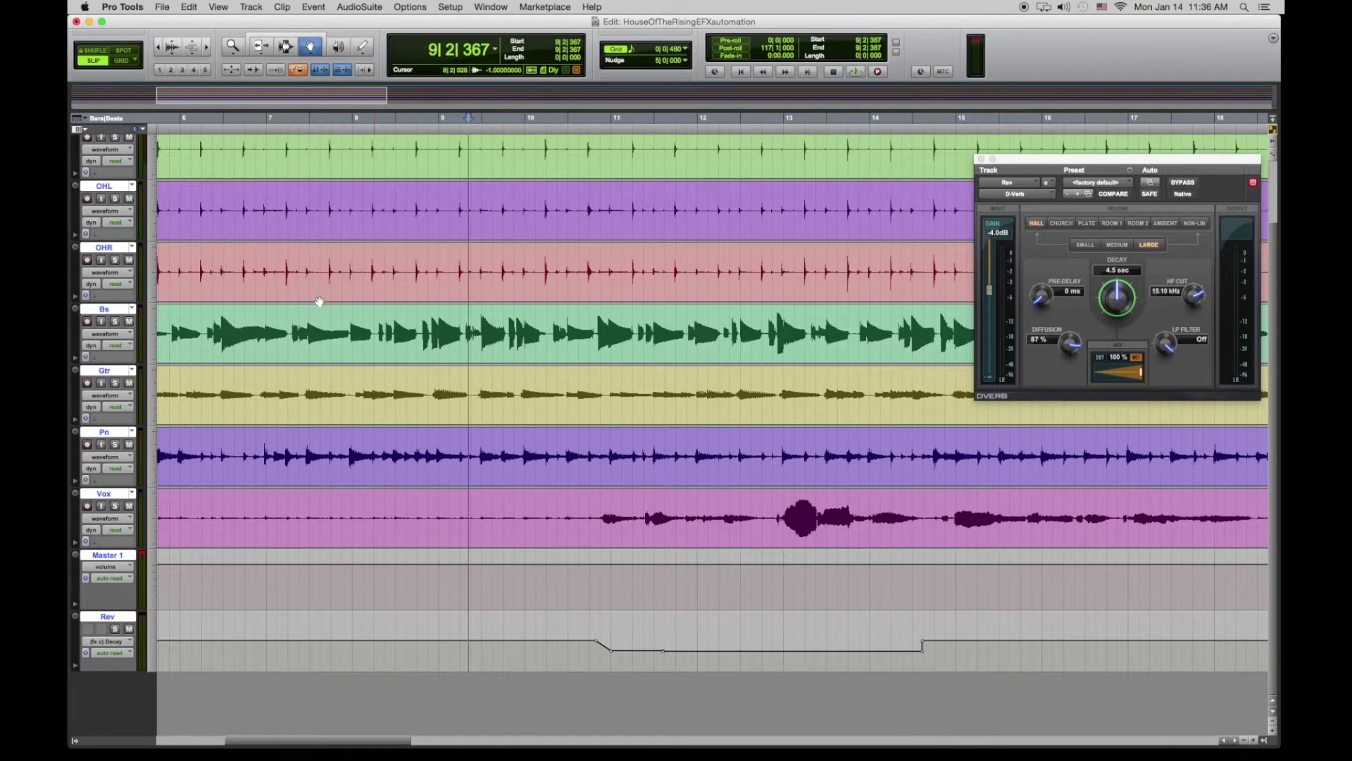